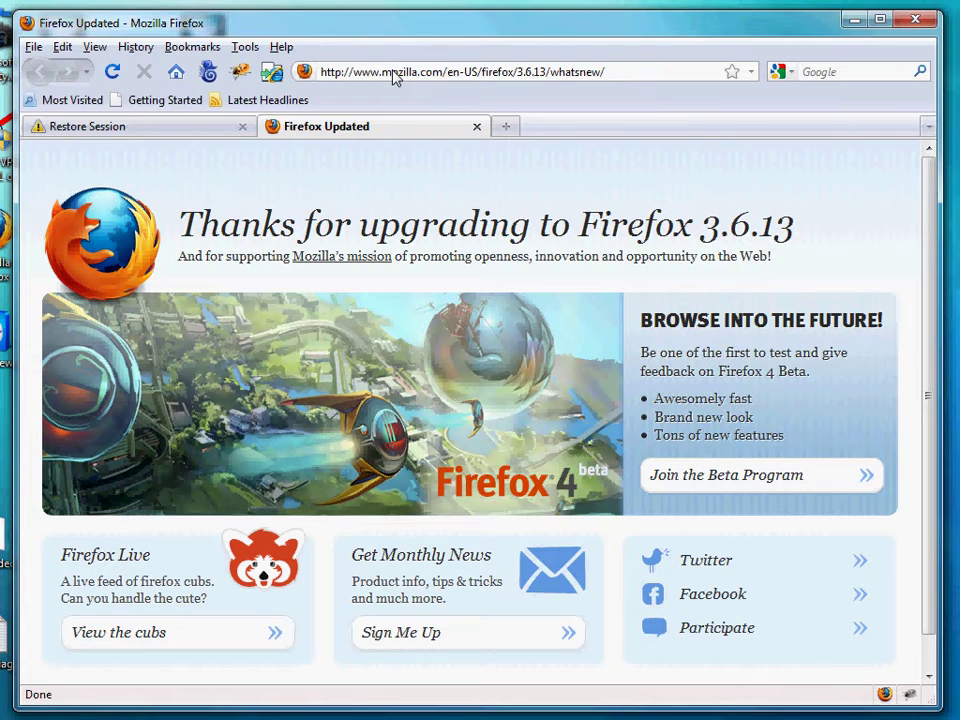
Load apple.com in the Restore Session tab
click(150, 132)
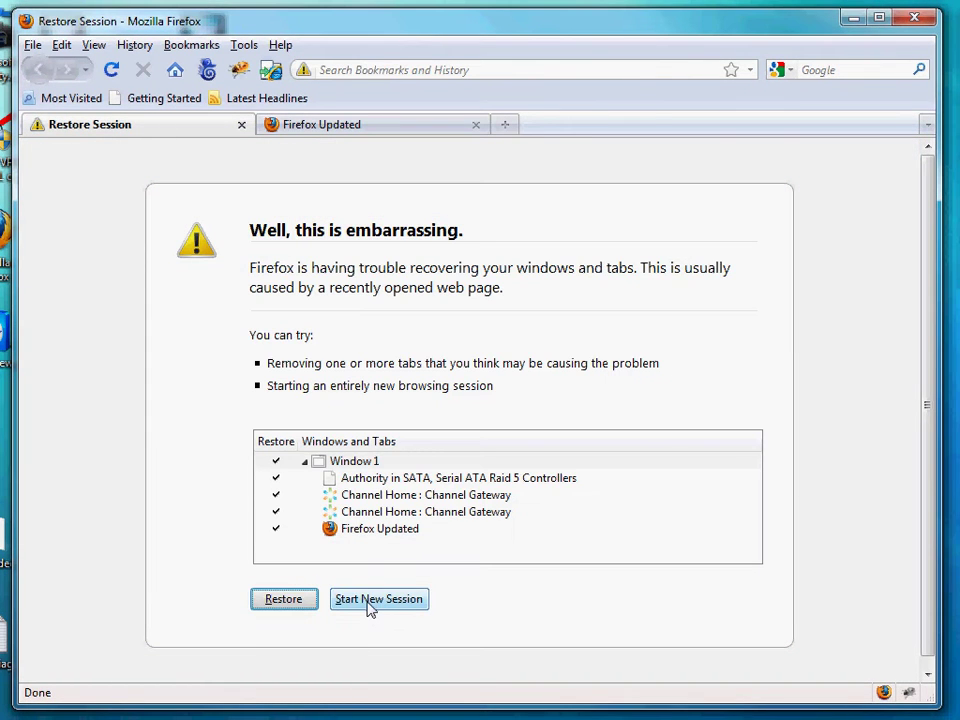
click(364, 72)
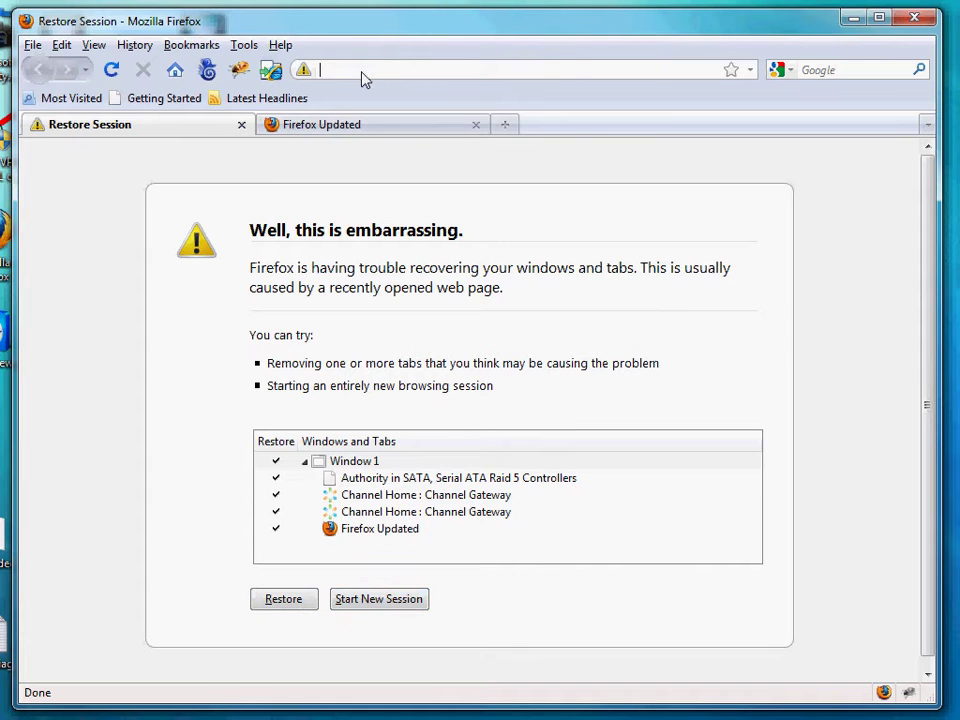
text(apple)
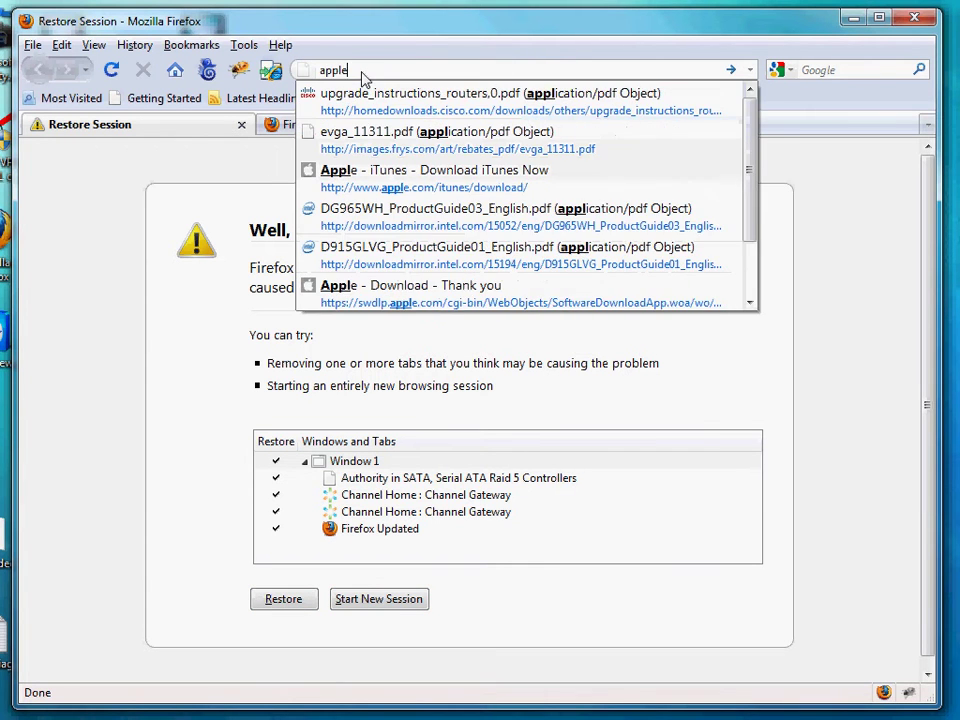
text(.com)
key(Return)
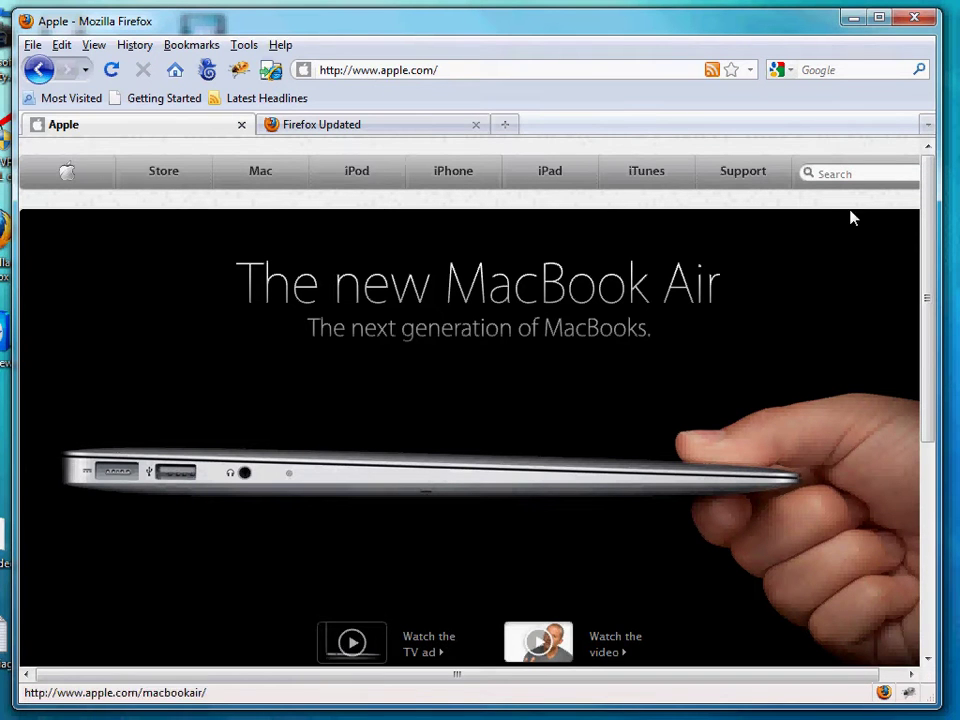
Search the Apple site for safari and scroll through the results
click(858, 174)
text(saf)
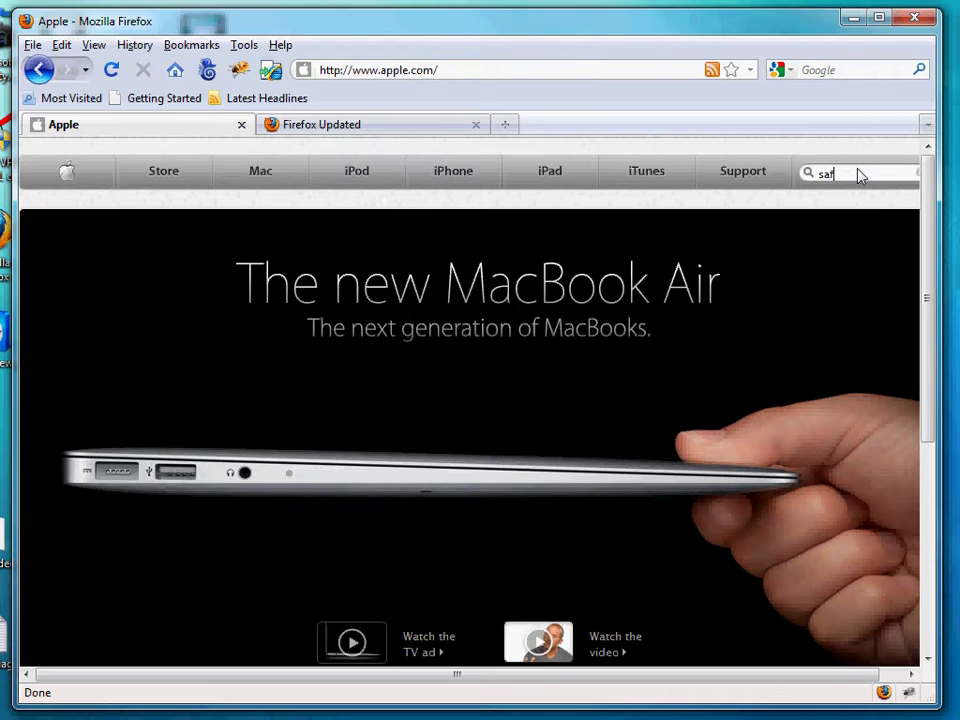
key(Return)
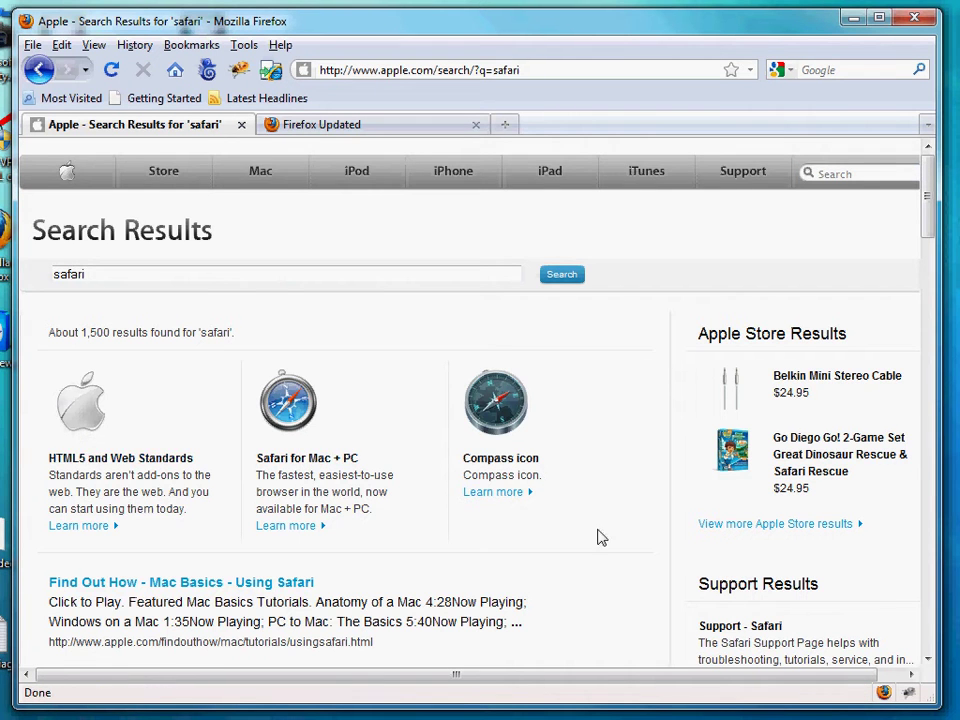
scroll(605, 535, down, 5)
scroll(618, 535, up, 5)
scroll(618, 535, down, 5)
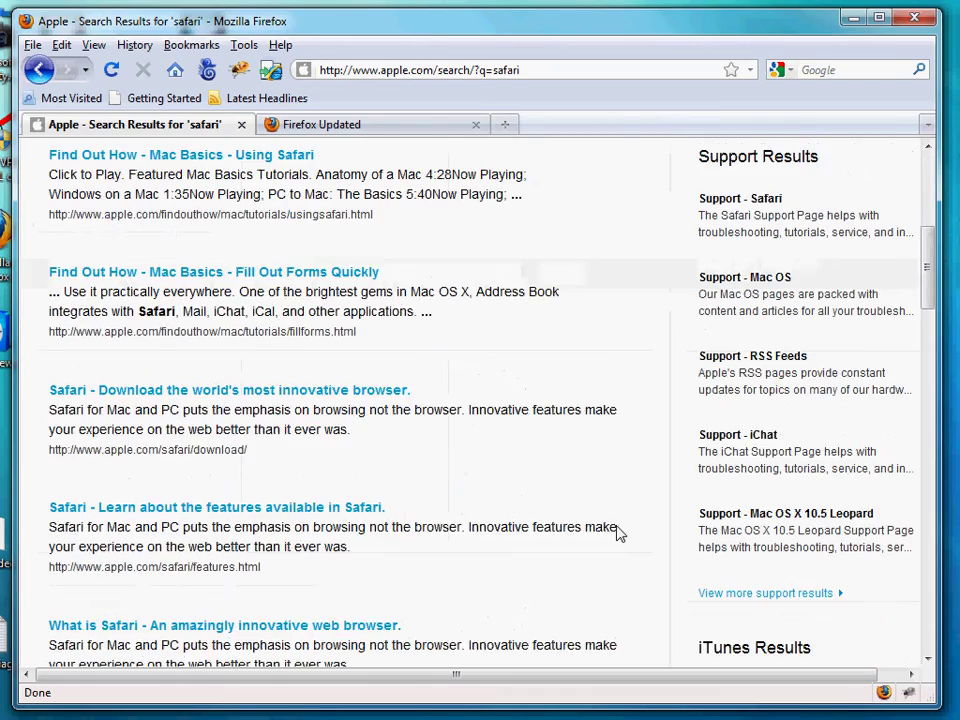
scroll(618, 535, down, 10)
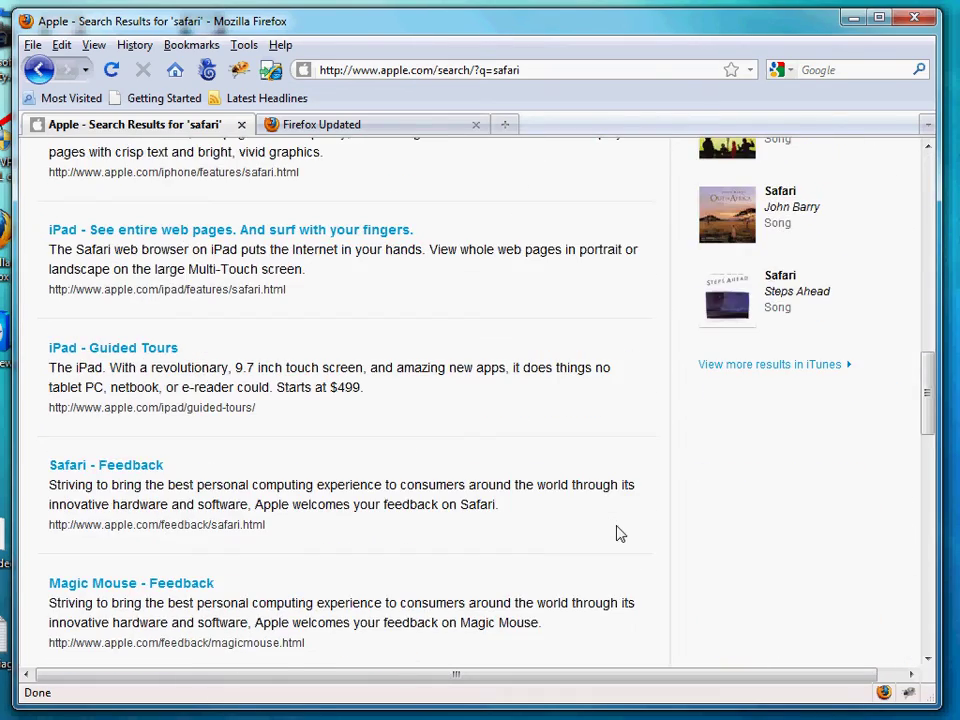
scroll(618, 535, up, 15)
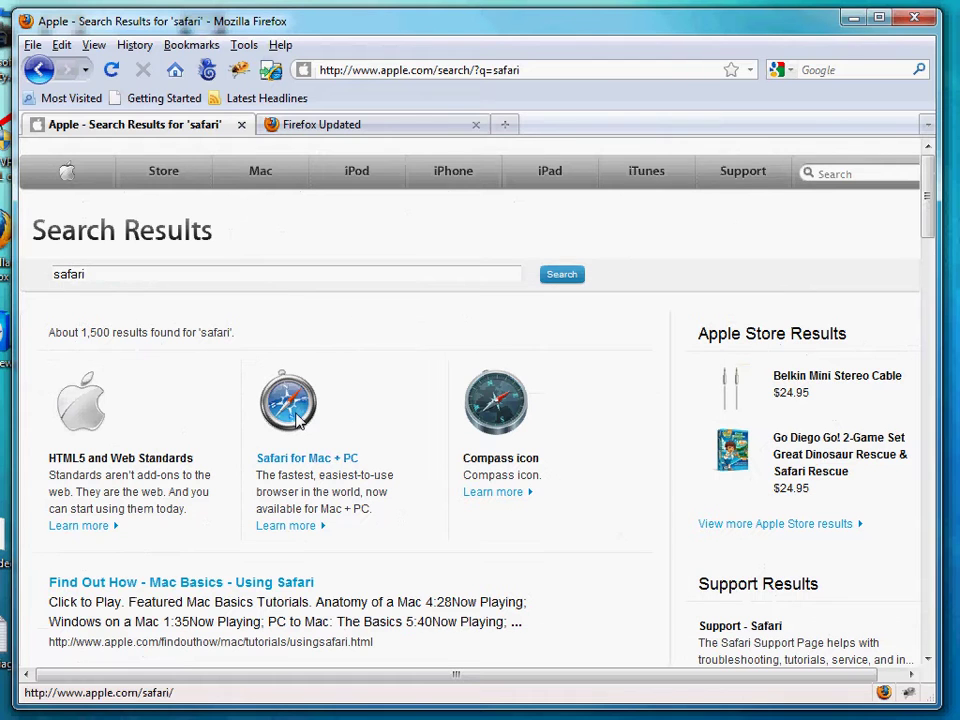
Go to Apple's Safari 5 free download page via Safari for Mac + PC
click(288, 404)
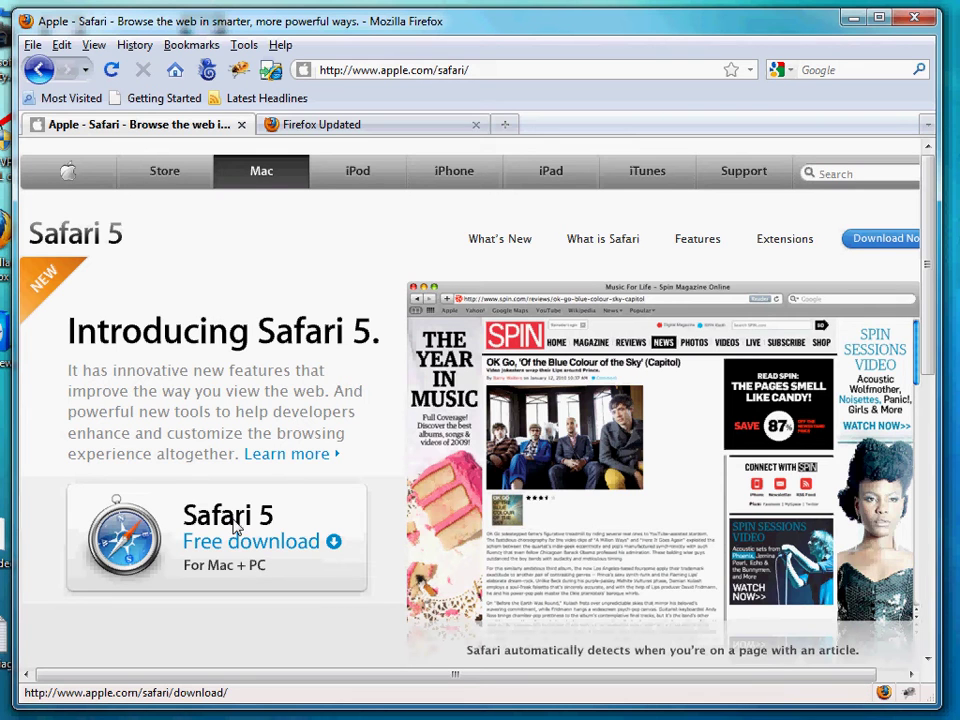
click(236, 528)
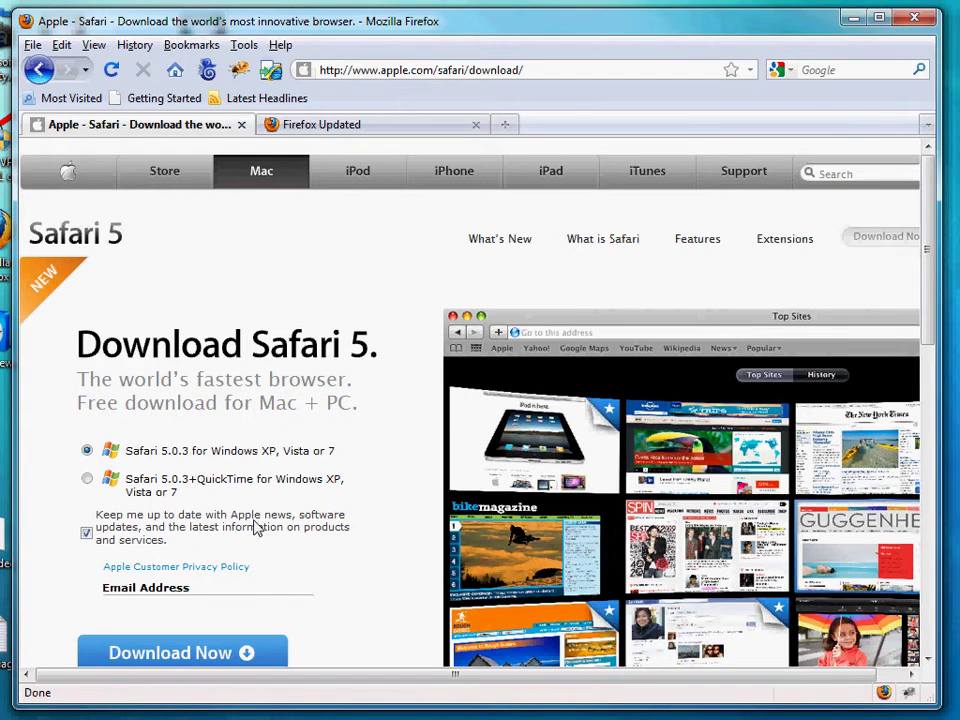
scroll(180, 426, down, 4)
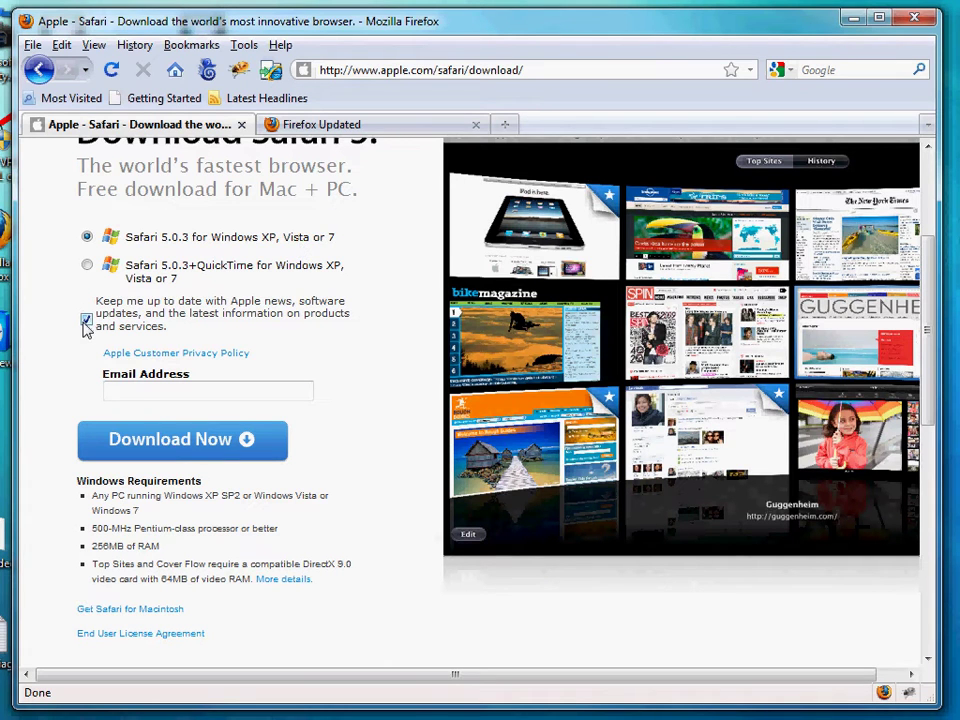
Save SafariSetup.exe to the desktop, then minimize Firefox
click(152, 439)
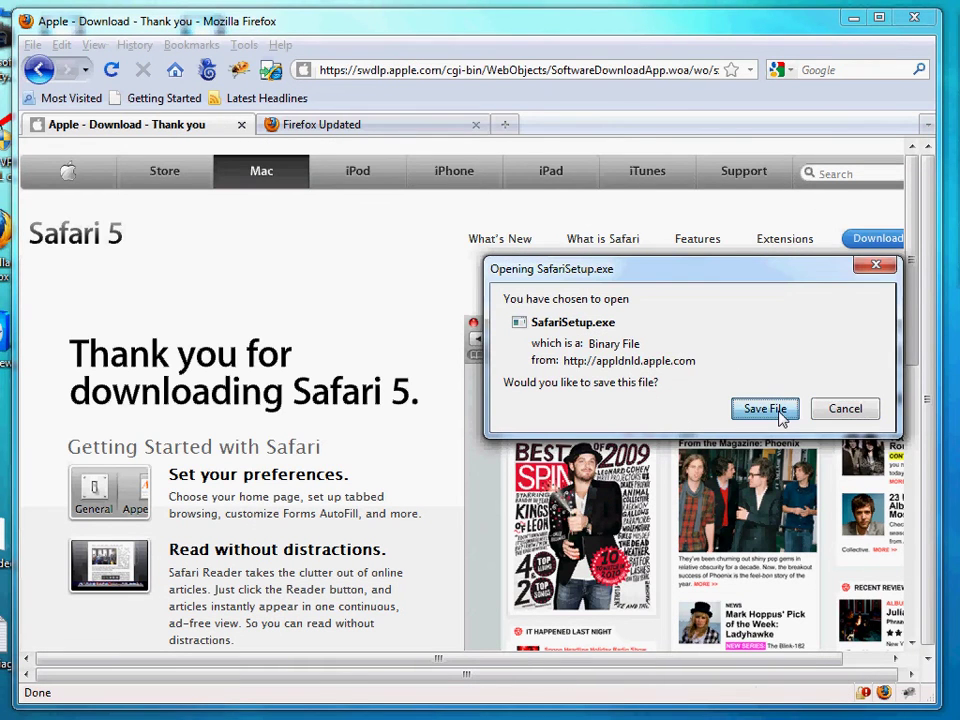
click(779, 413)
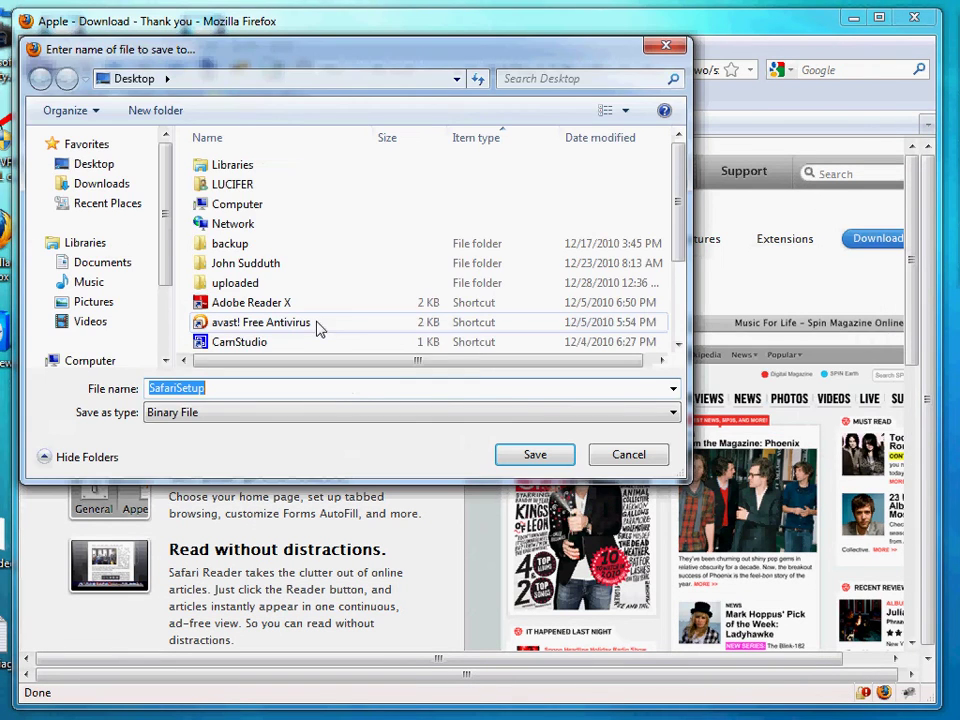
click(514, 454)
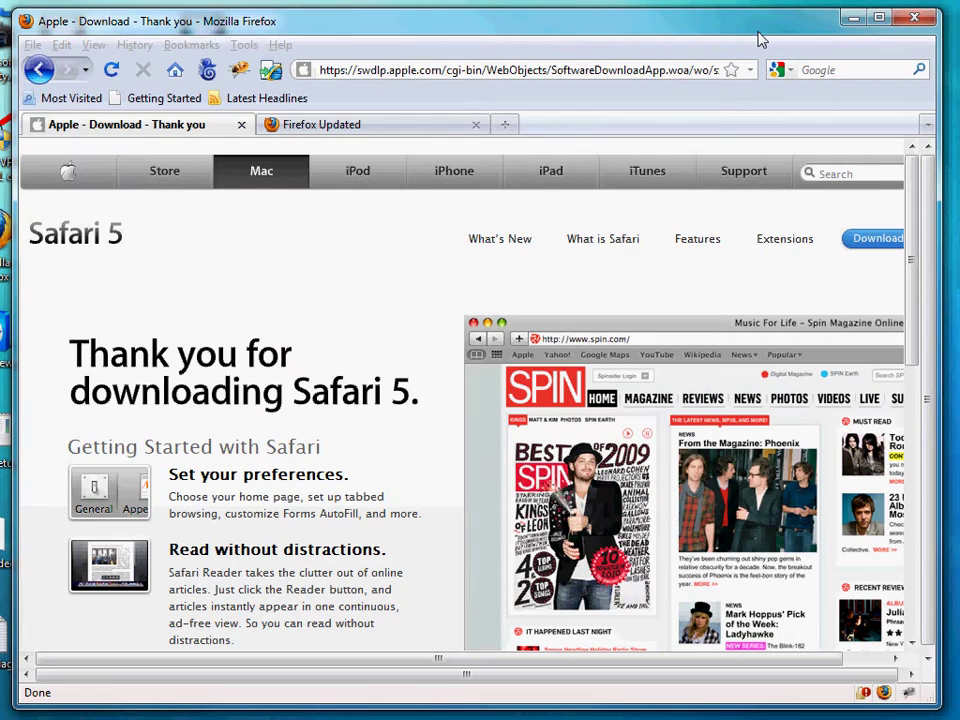
click(854, 19)
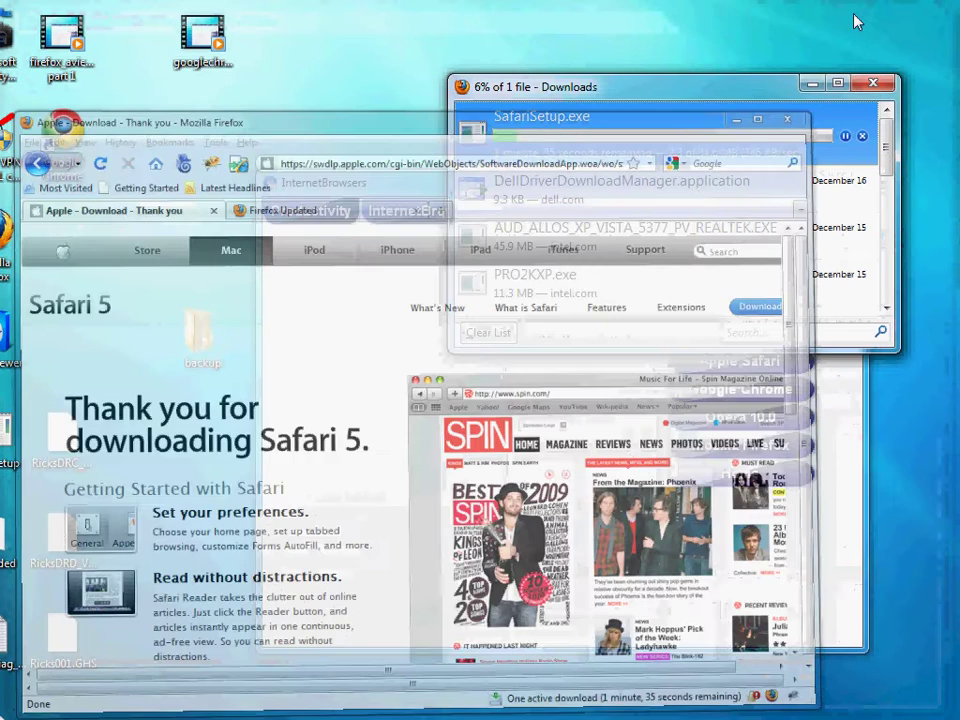
Minimize the Downloads window and launch the Apple Safari installer from the InternetBrowsers launcher
click(814, 84)
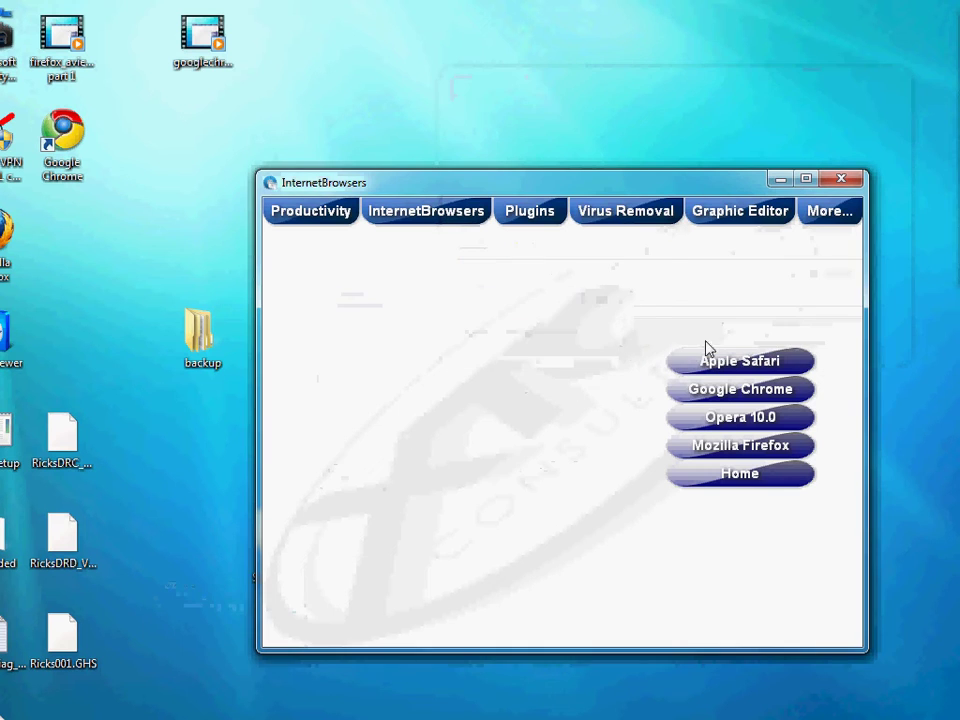
mouse_move(713, 360)
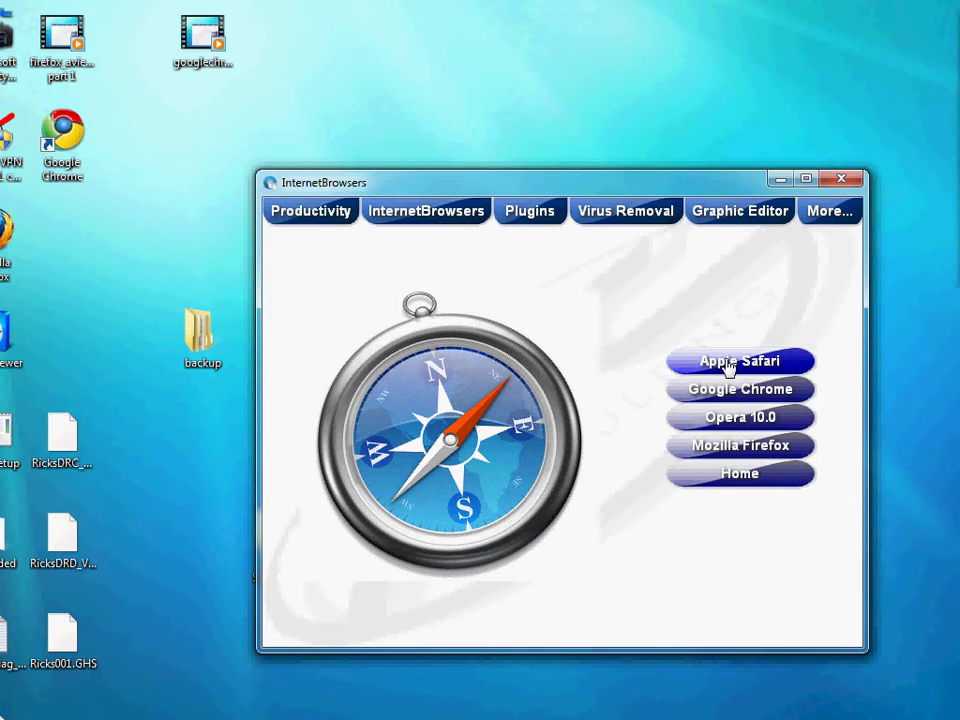
click(729, 368)
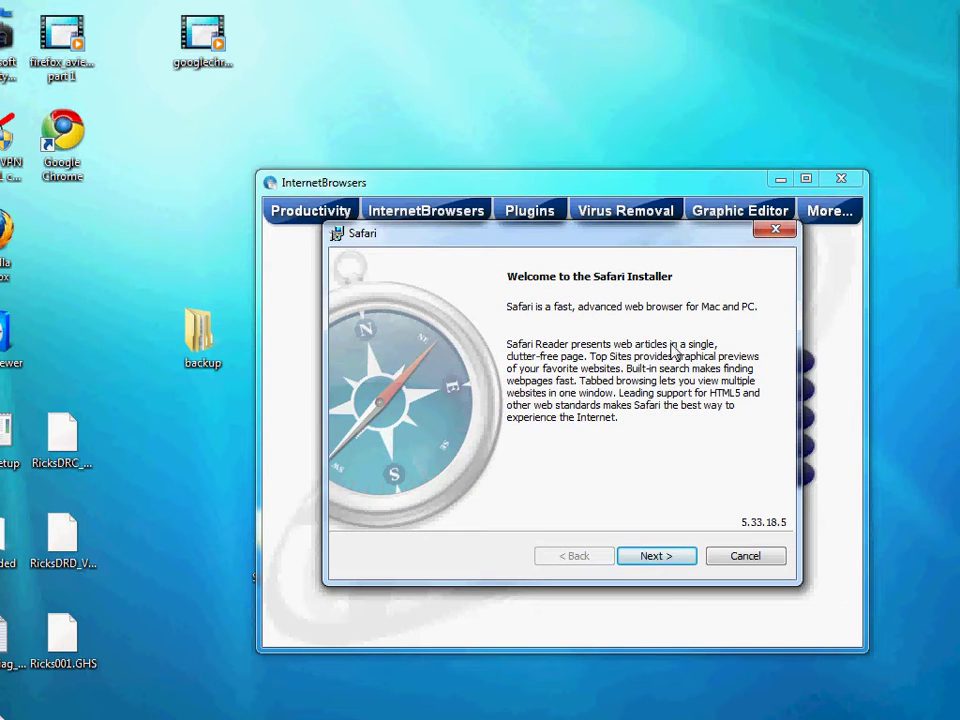
Accept the Safari license and install with desktop shortcuts and Bonjour kept checked
click(668, 562)
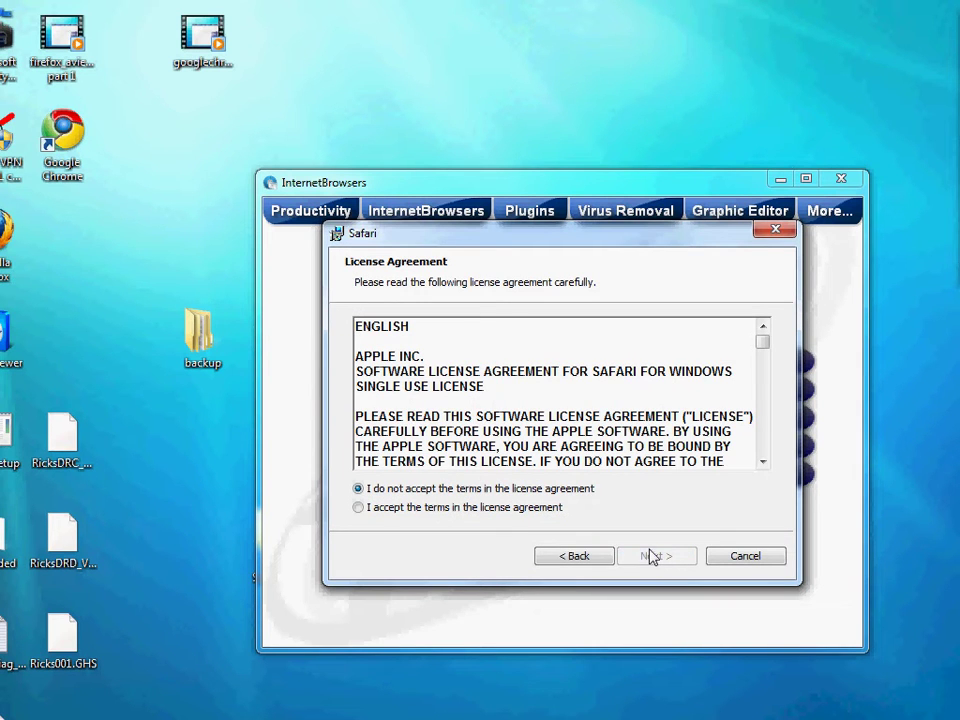
key(alt+a)
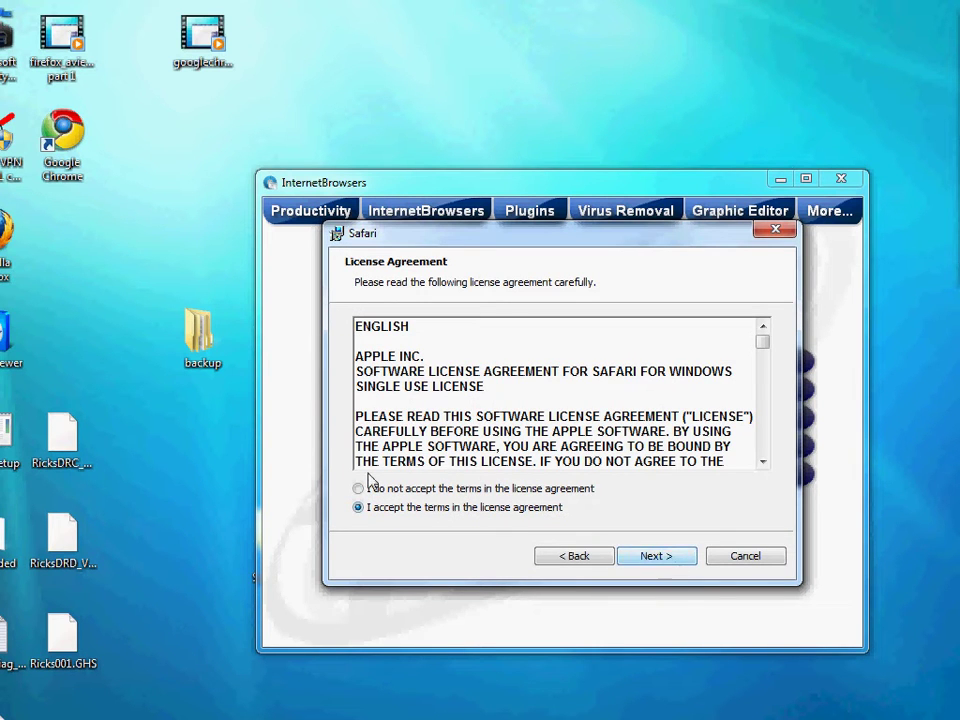
click(664, 558)
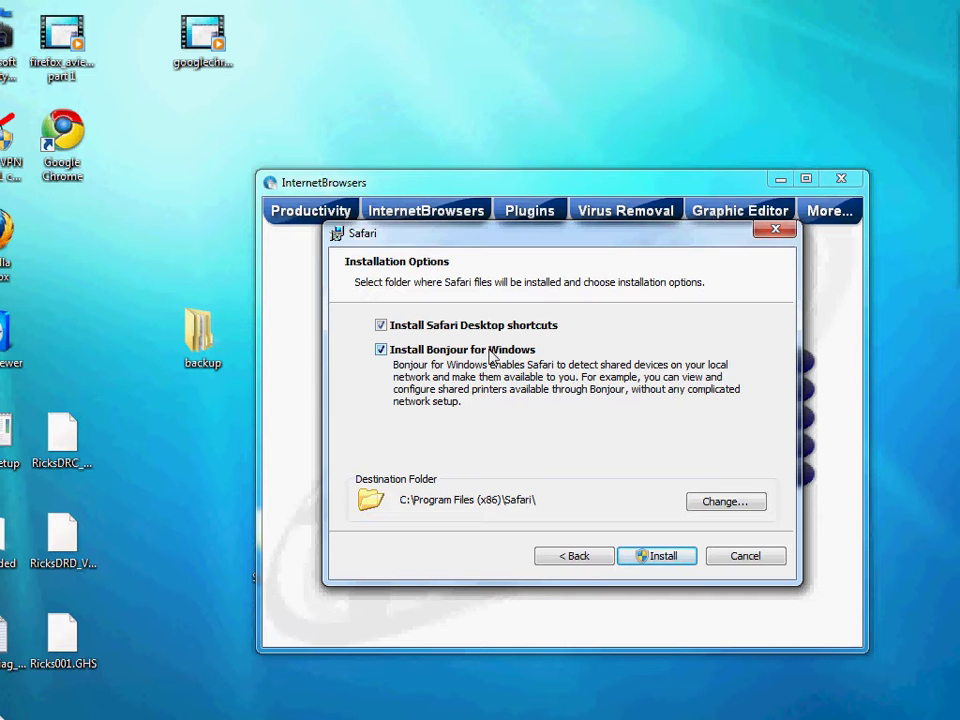
click(659, 557)
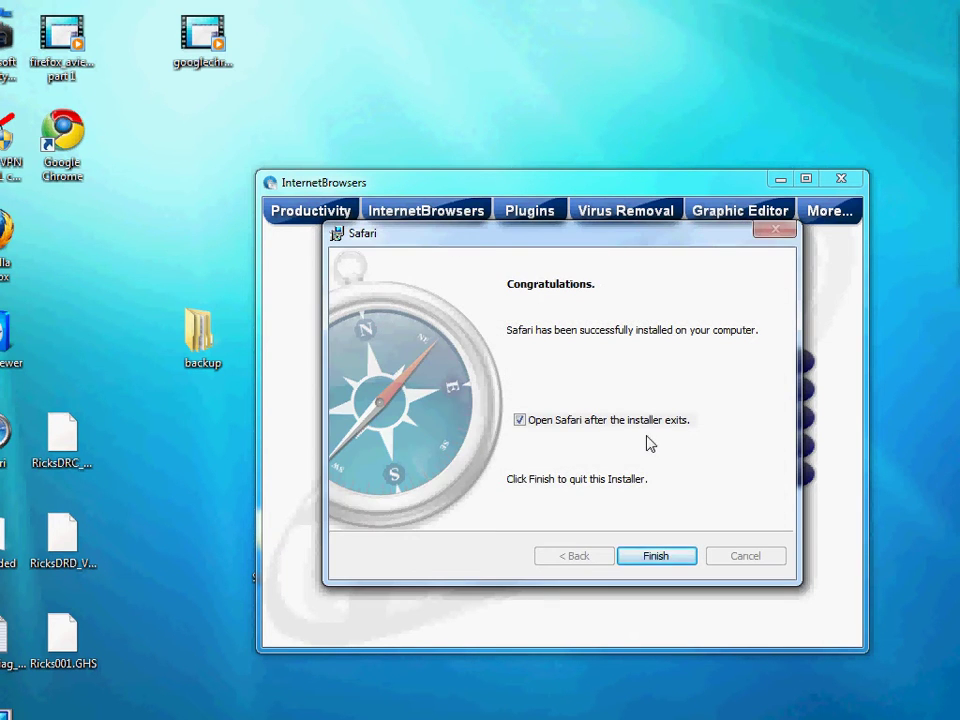
Finish the installer to open Safari on Google, then show the gear settings menu
click(657, 558)
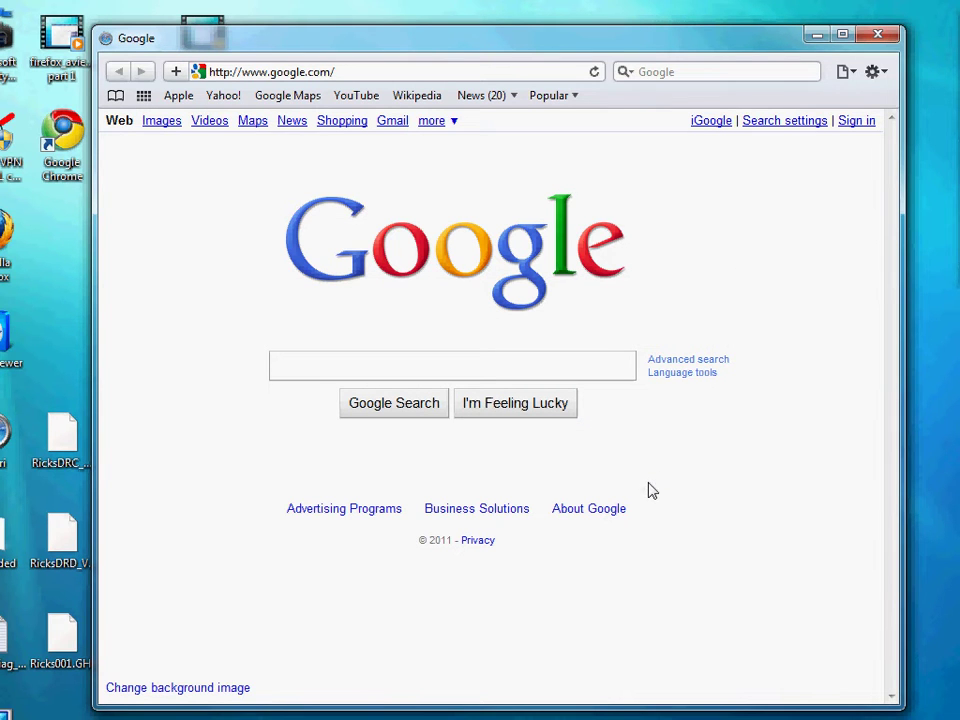
click(882, 74)
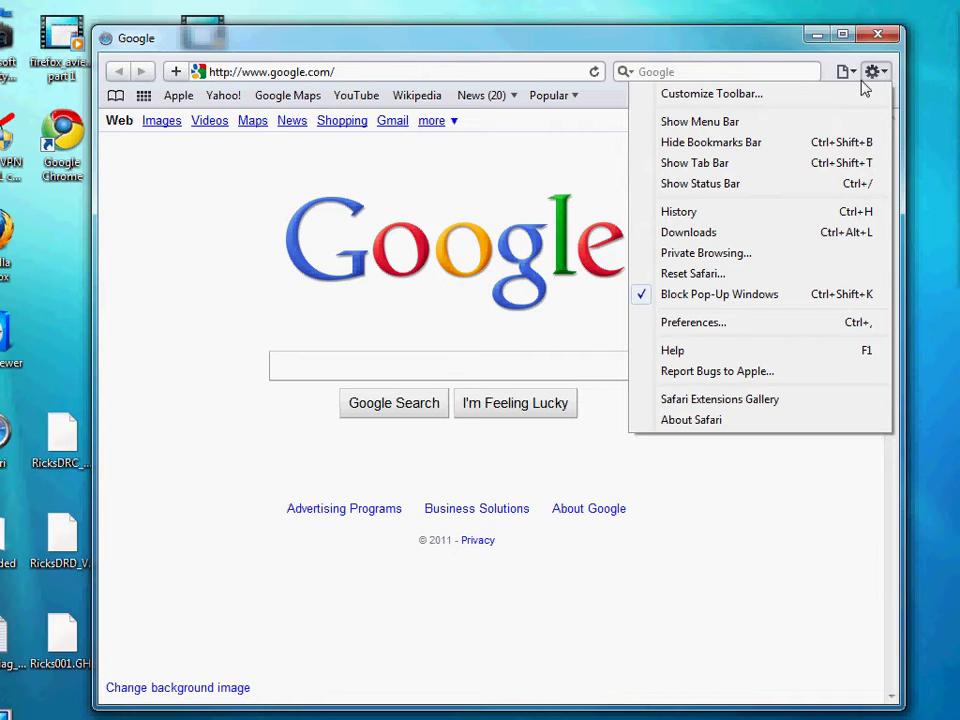
Browse each Safari Preferences pane, then open Get Extensions from the Extensions pane
click(729, 331)
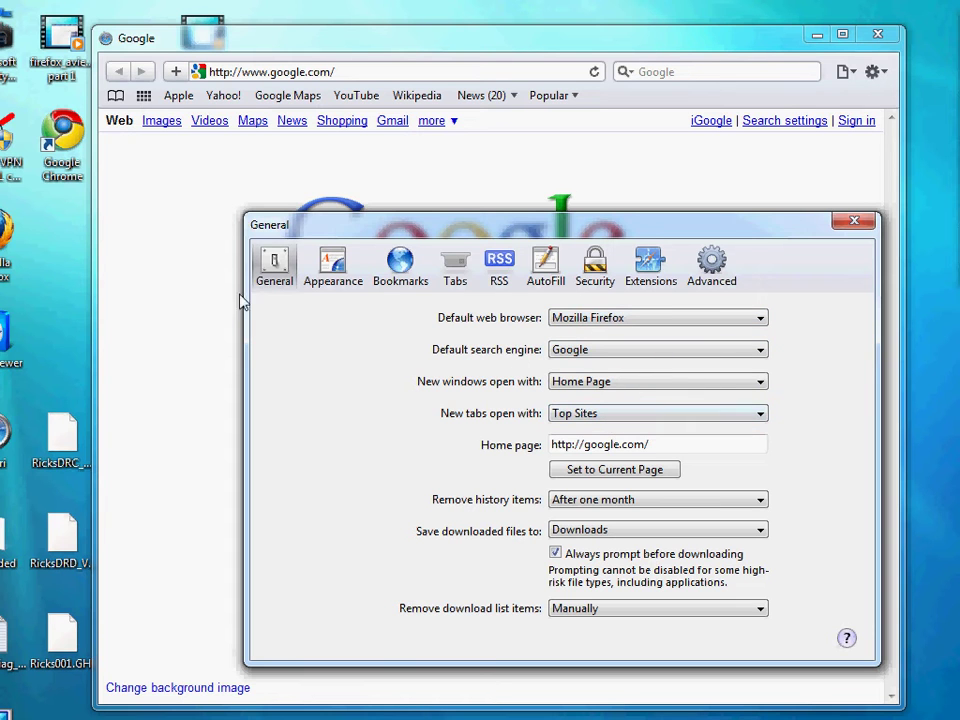
click(335, 268)
click(422, 276)
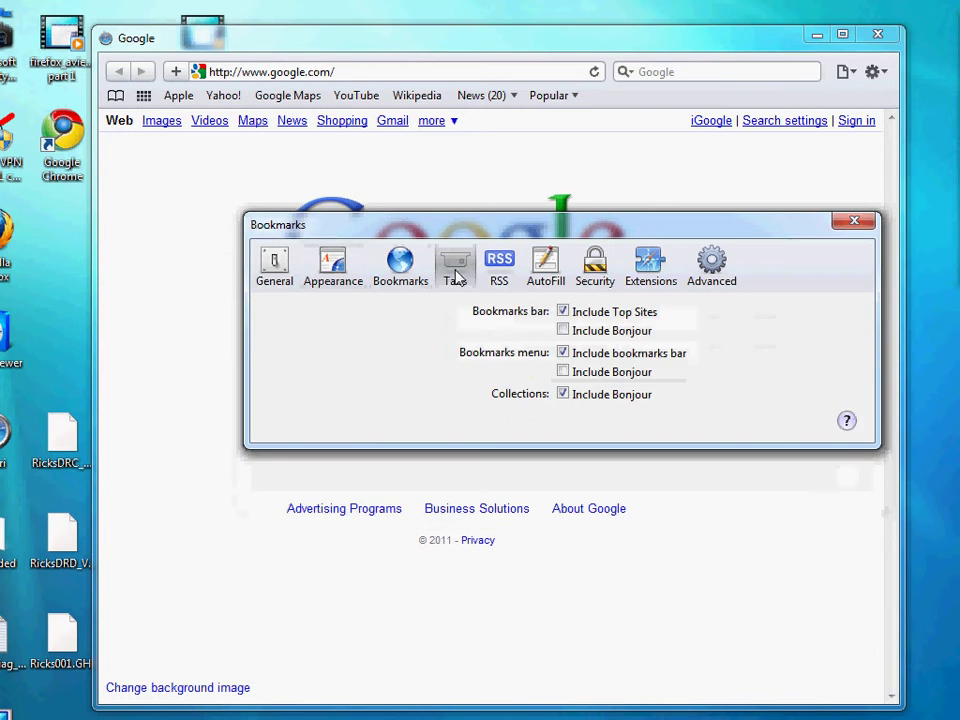
click(455, 272)
click(502, 272)
click(550, 272)
click(598, 272)
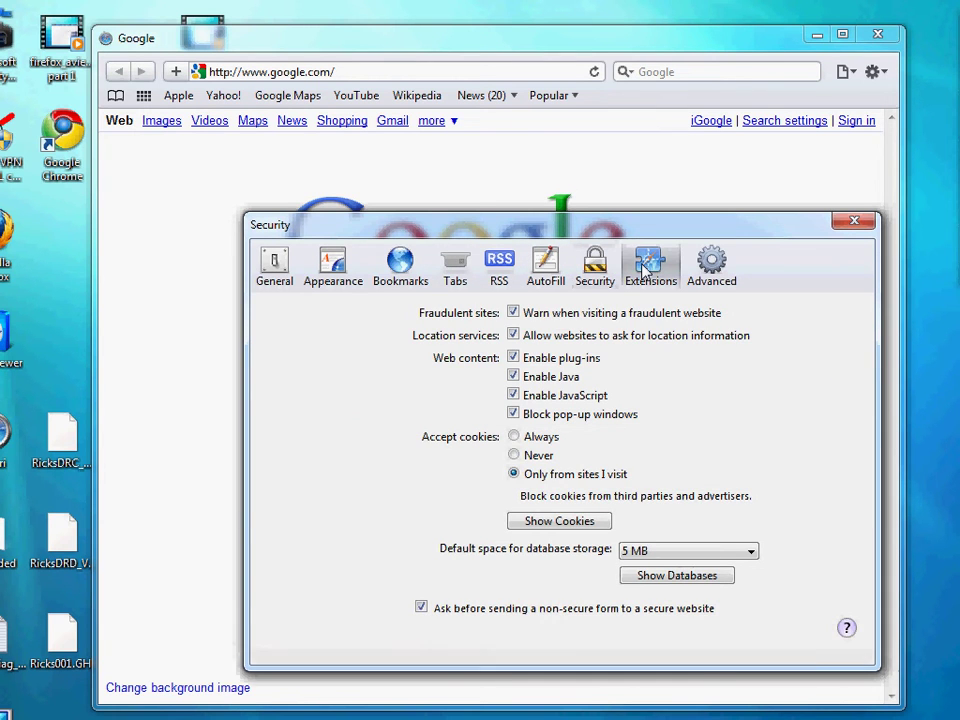
click(648, 266)
click(711, 264)
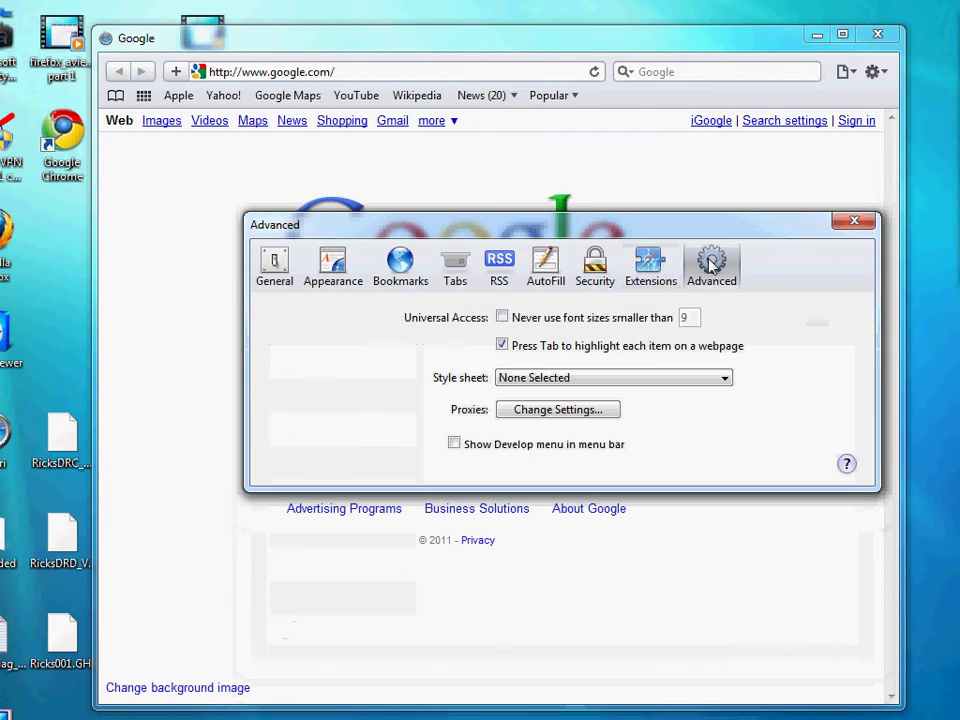
click(648, 262)
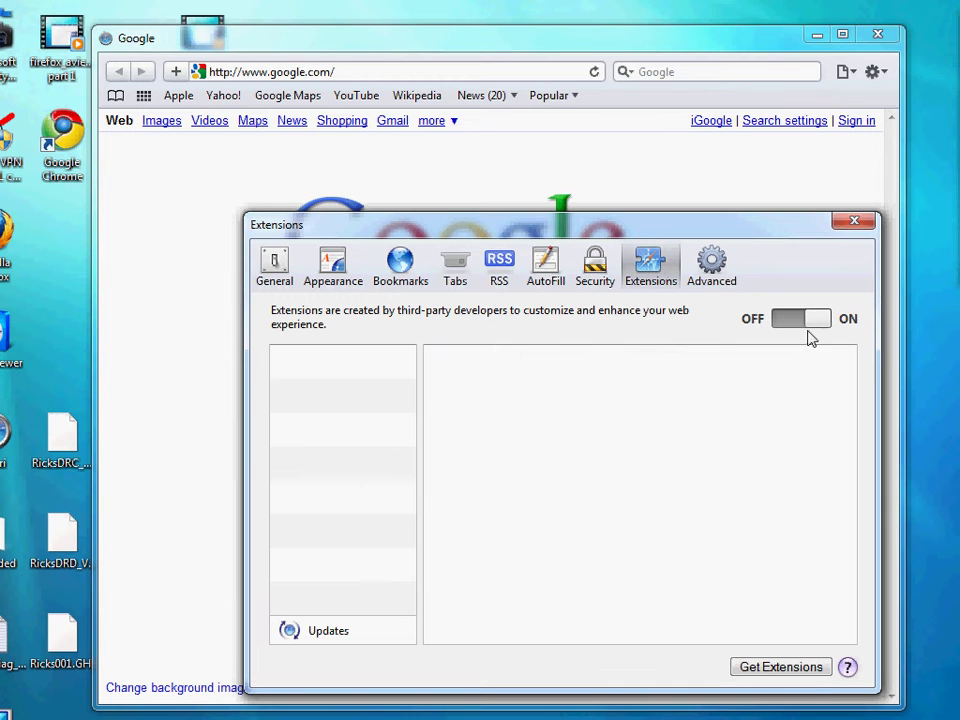
click(765, 676)
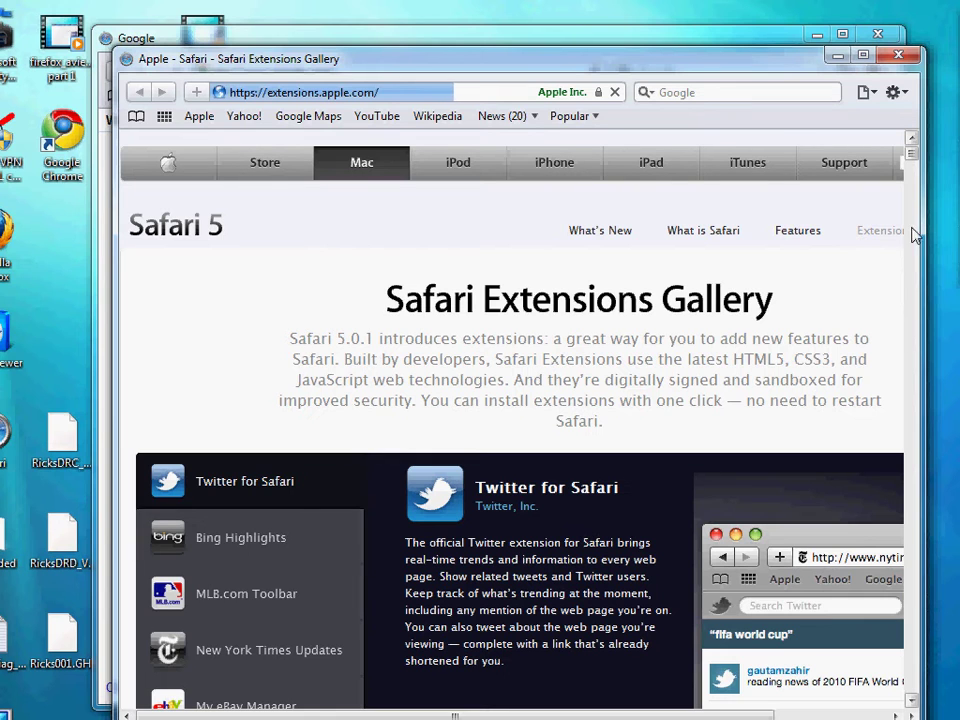
drag(912, 157, 915, 189)
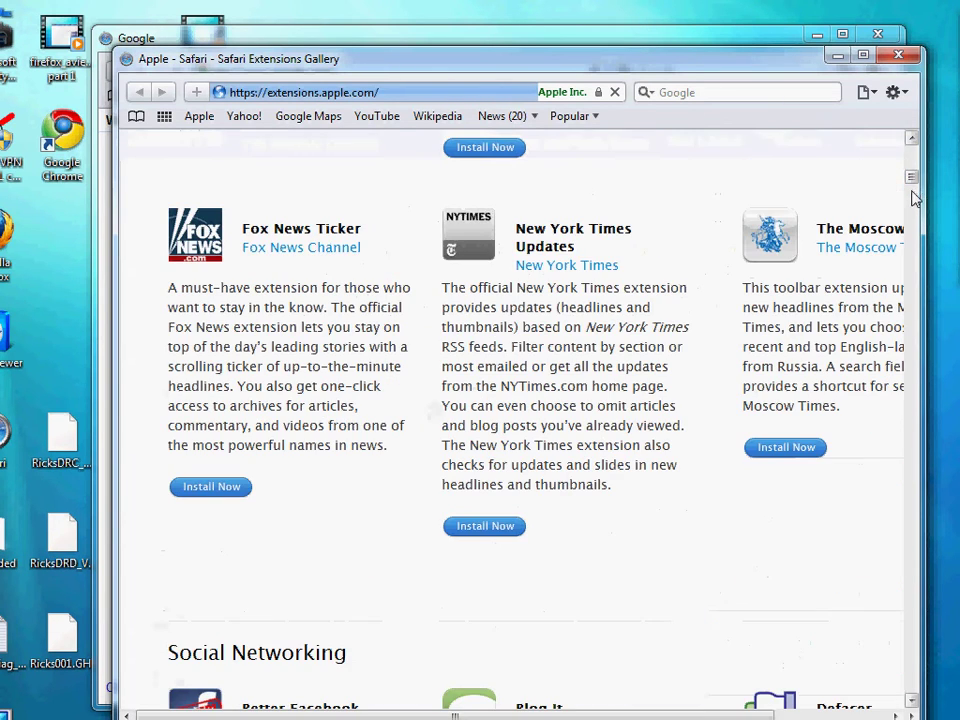
scroll(692, 501, down, 5)
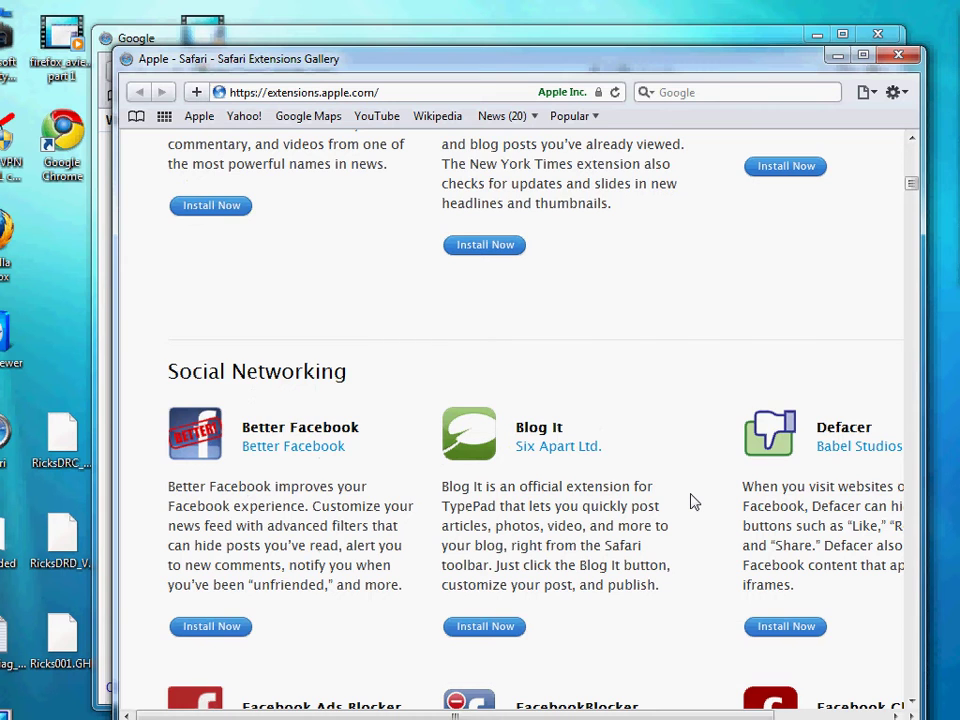
scroll(692, 501, down, 5)
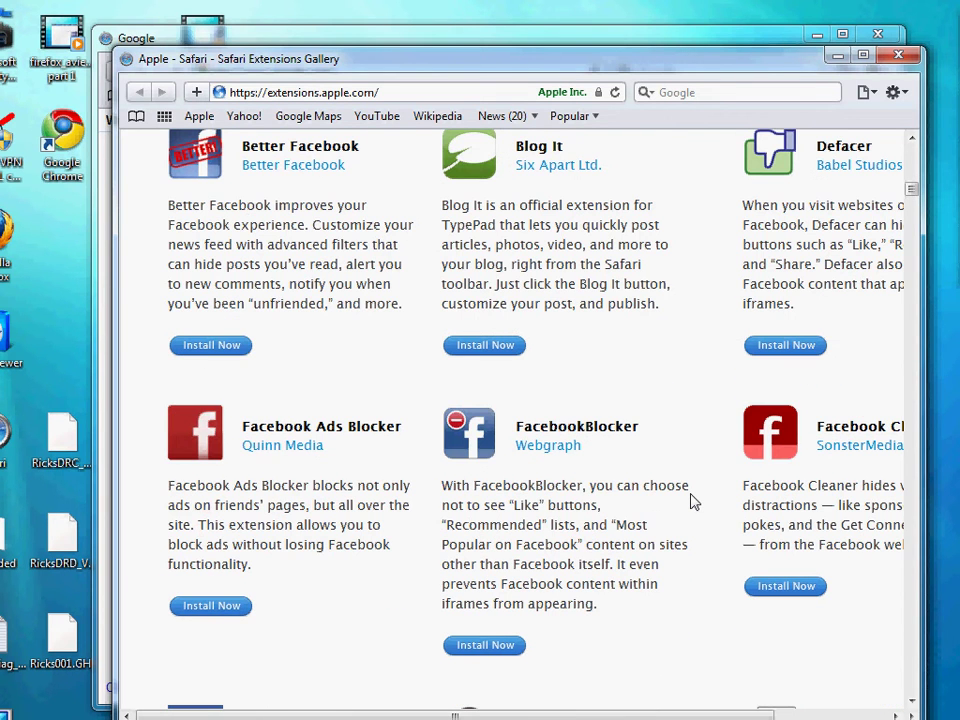
scroll(692, 501, down, 3)
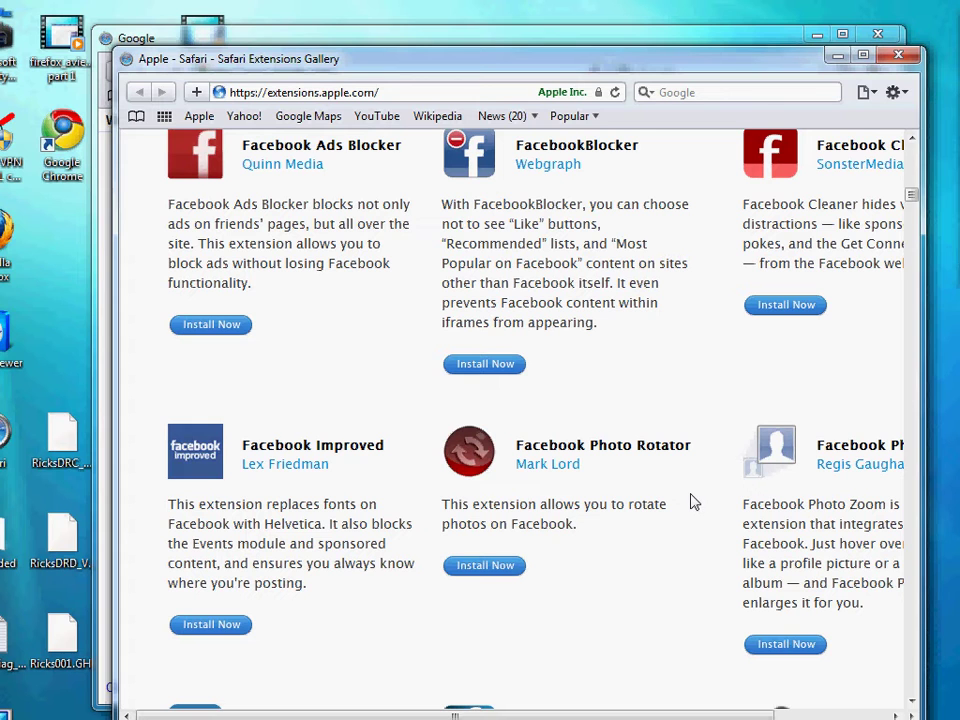
scroll(692, 501, down, 8)
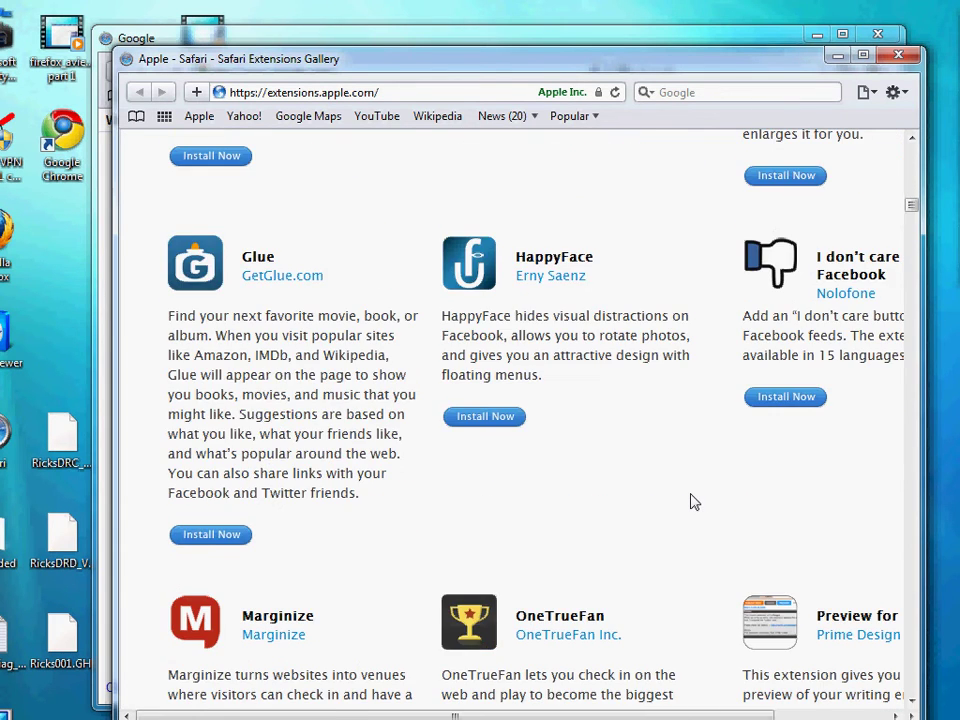
scroll(692, 501, down, 3)
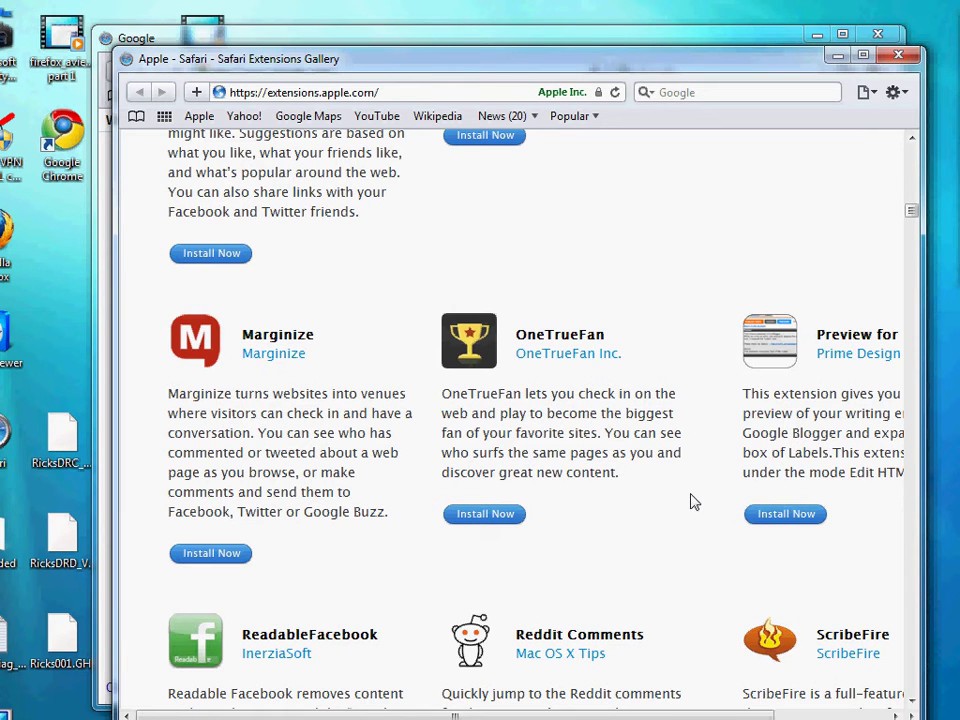
scroll(692, 501, down, 5)
scroll(692, 501, down, 5)
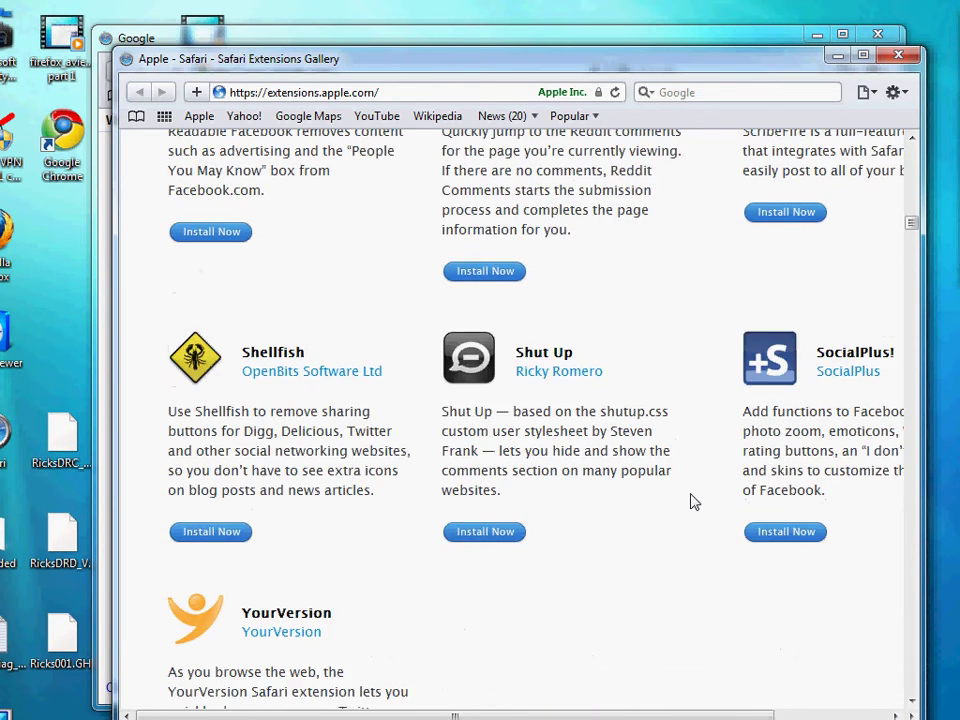
scroll(692, 501, down, 5)
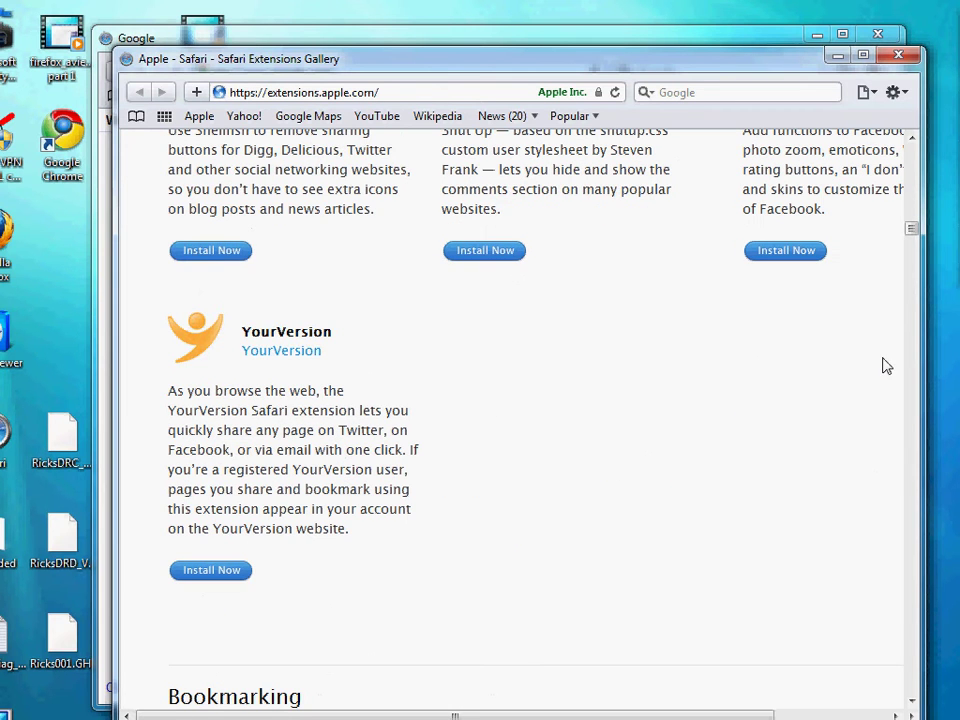
drag(912, 237, 913, 141)
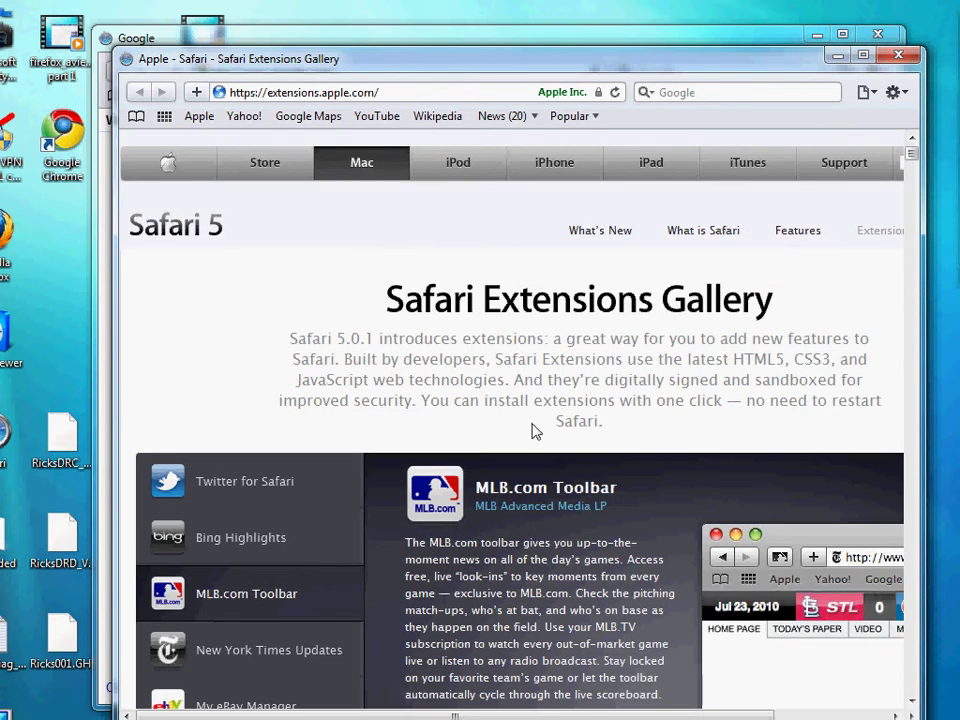
click(898, 55)
Close Preferences, Google-search 'opera' from Safari's search field, and open Opera's official site
click(853, 221)
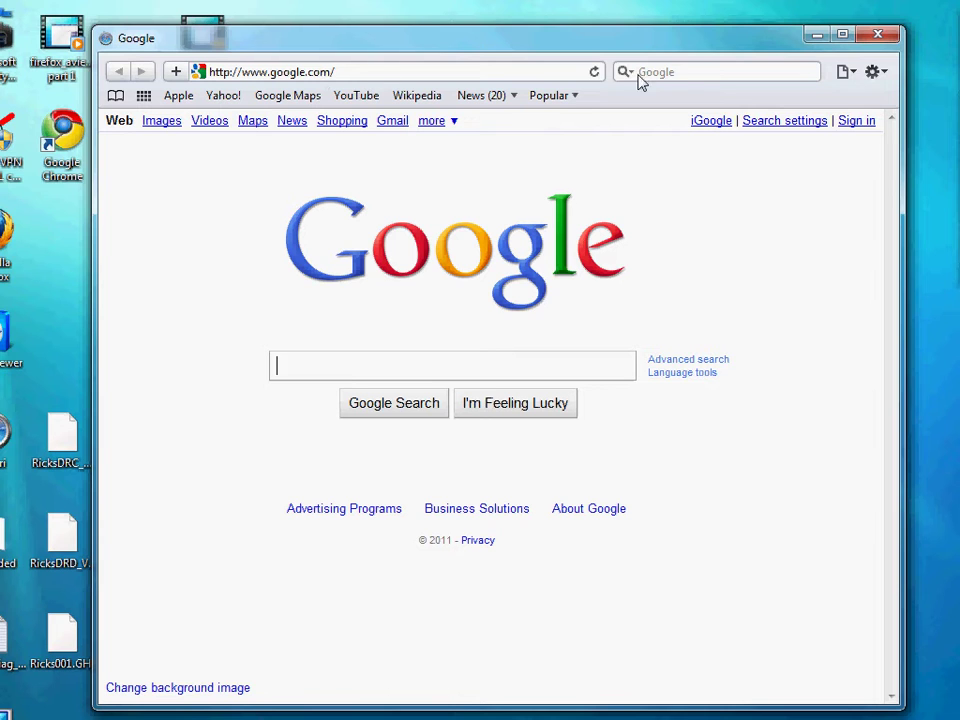
click(677, 71)
click(627, 73)
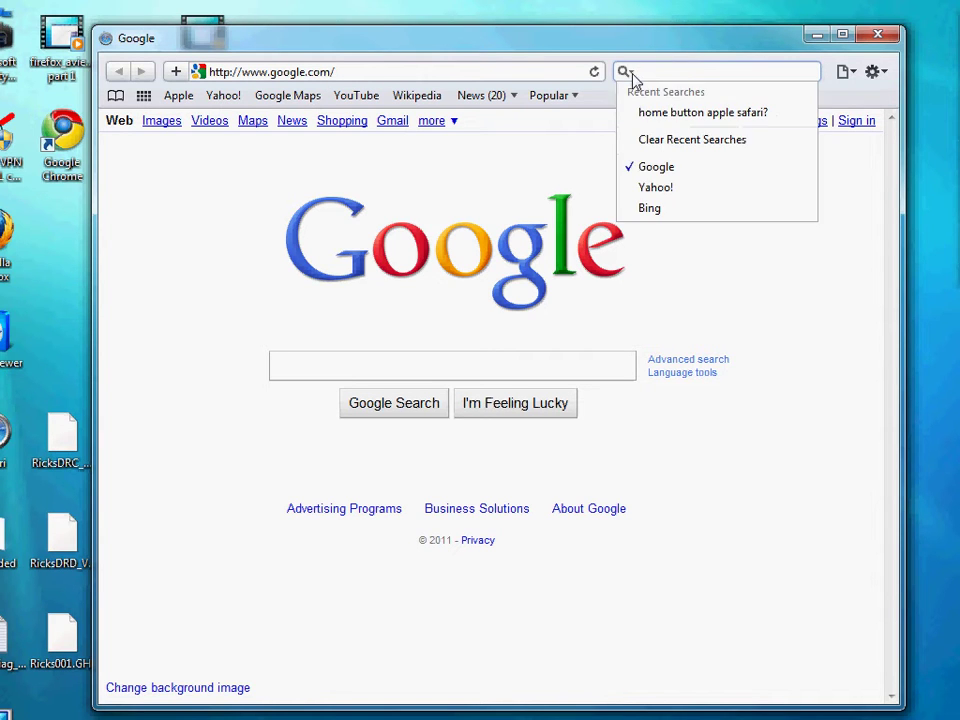
key(BackSpace)
click(660, 170)
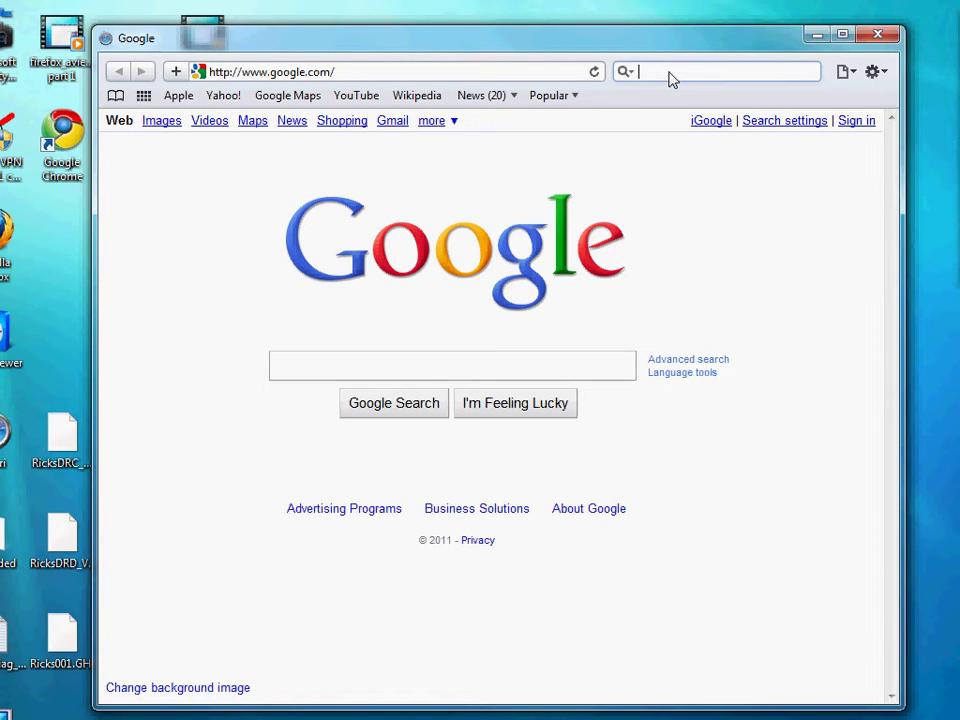
text(opera)
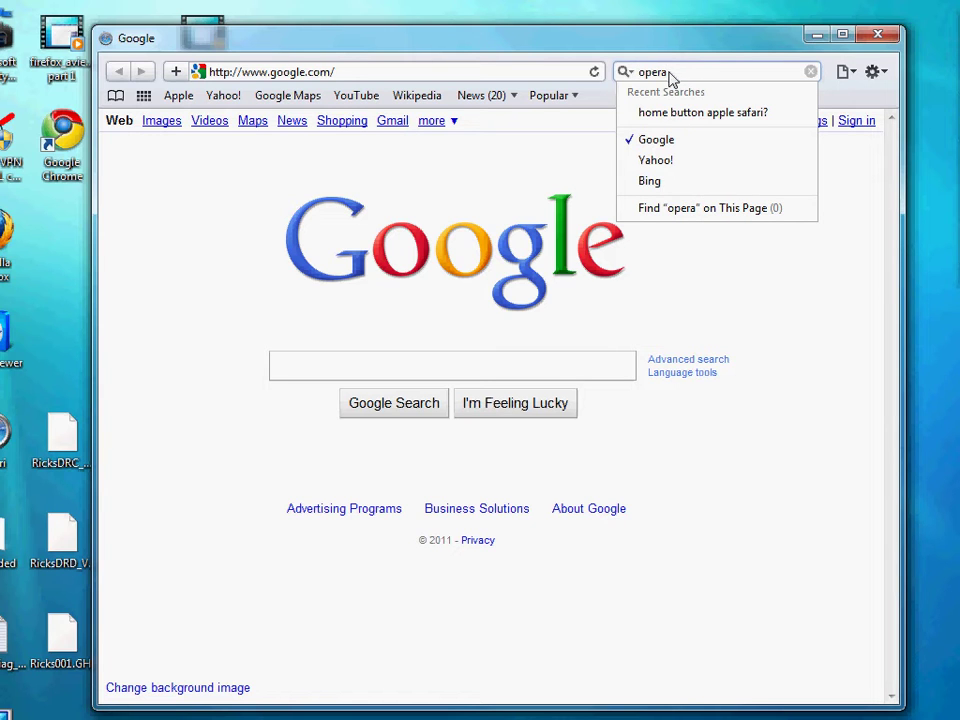
key(Return)
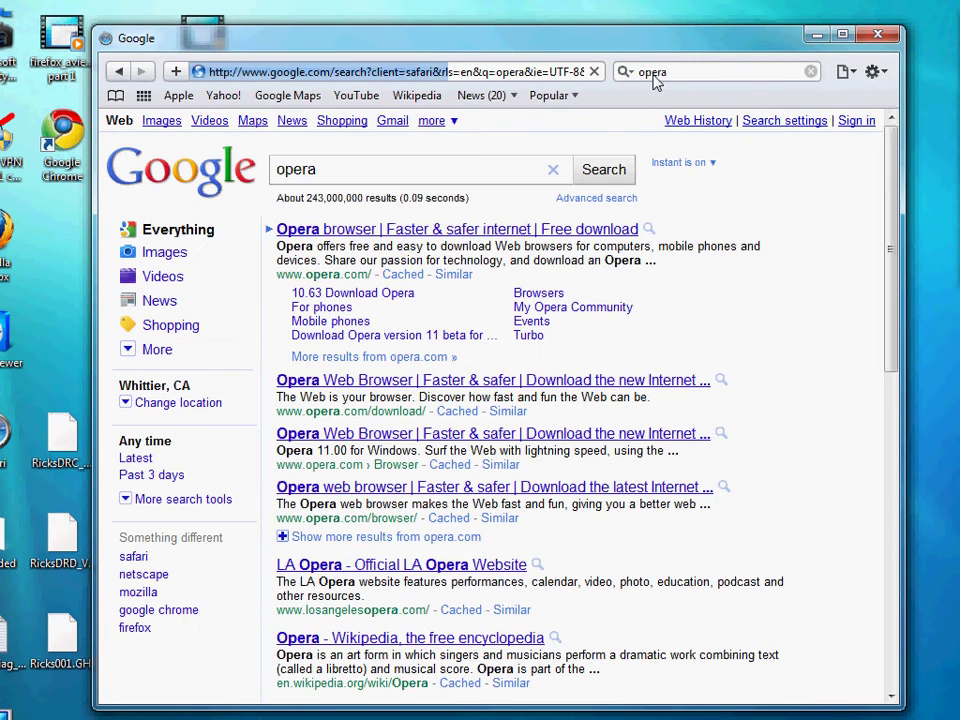
click(381, 233)
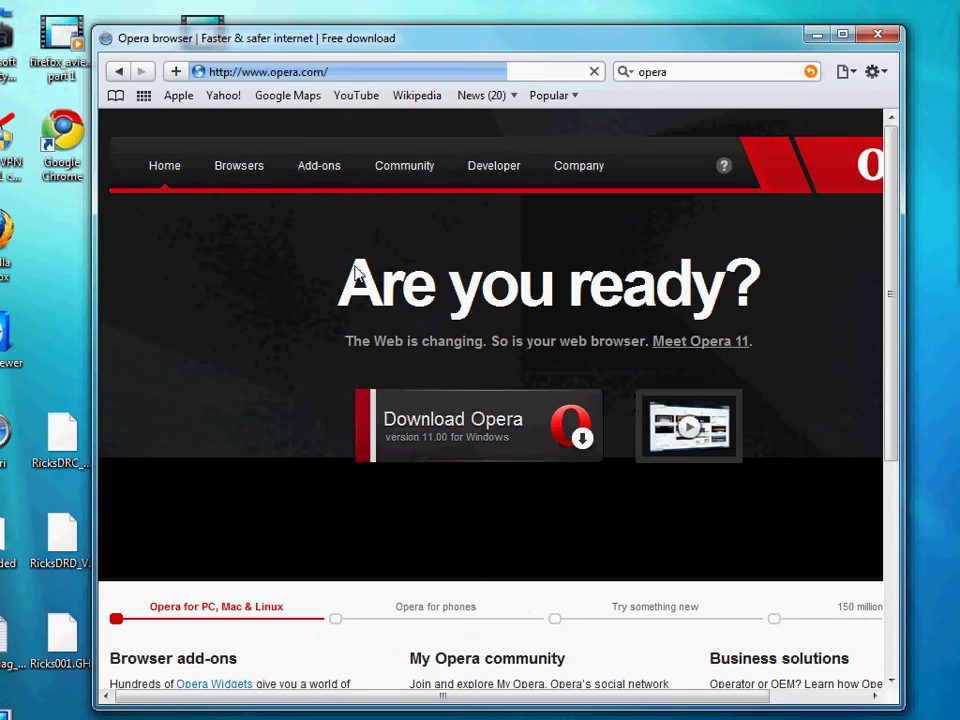
Download and save Opera_1100_en_Setup.exe, then hide the Downloads window and minimize Safari
click(573, 437)
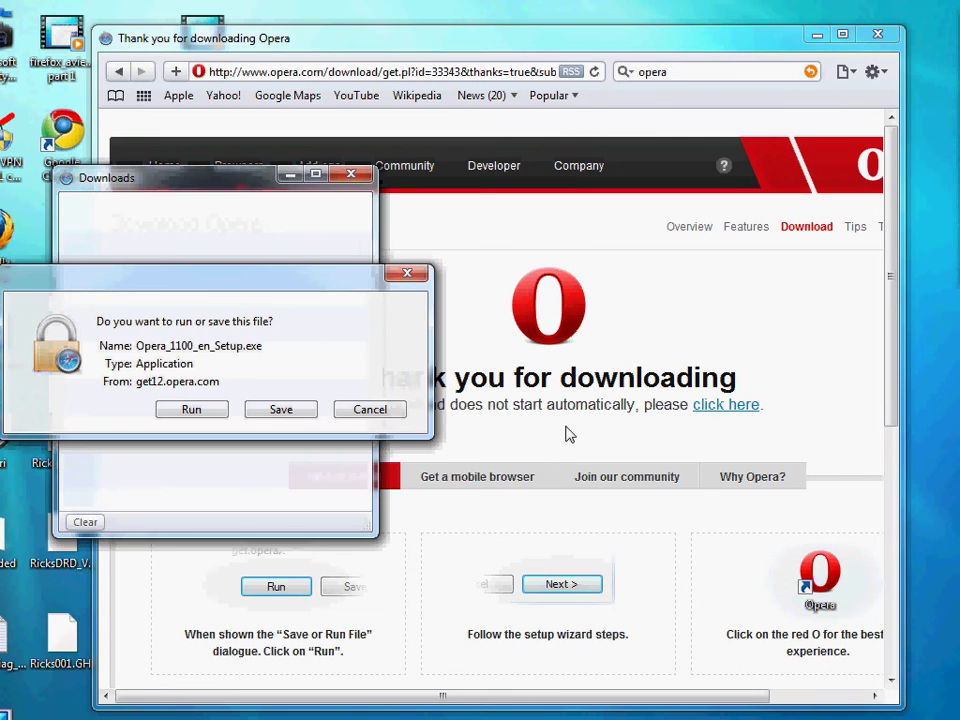
click(272, 411)
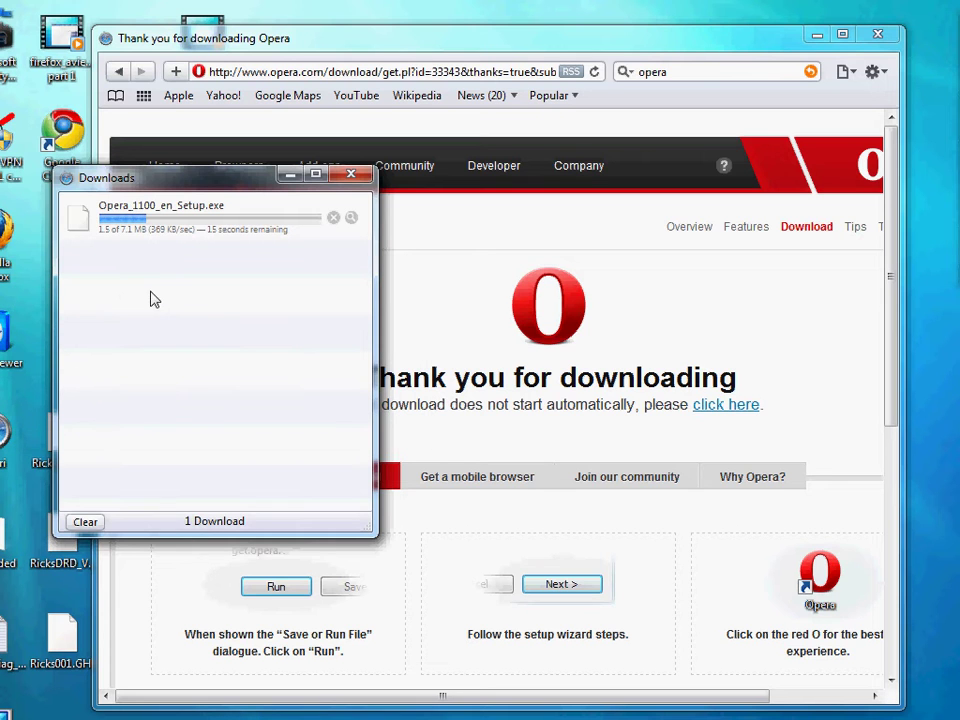
click(290, 176)
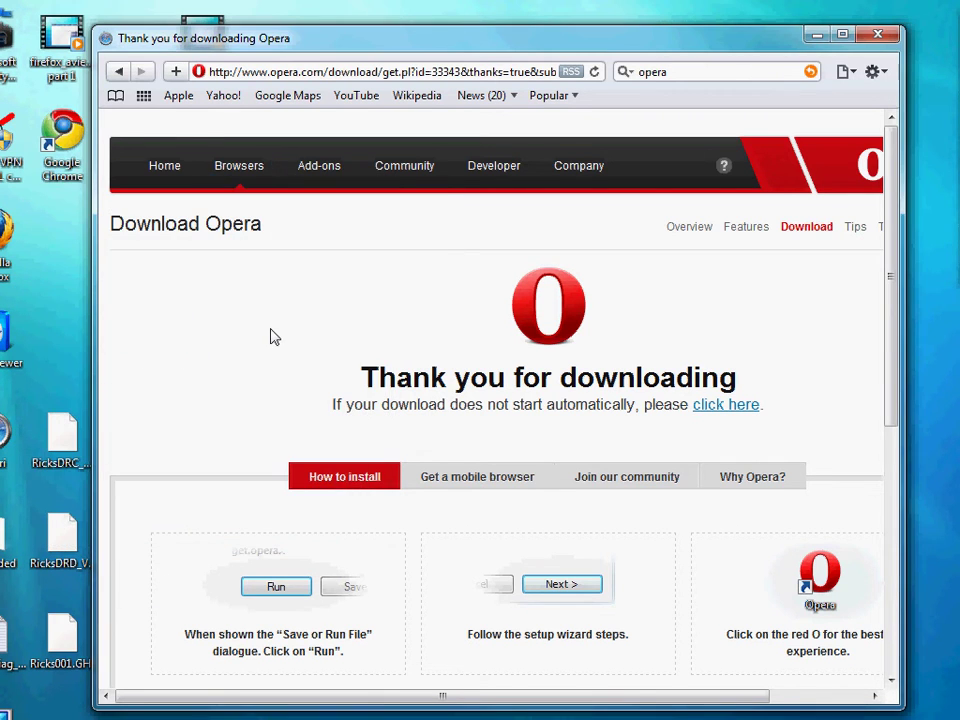
click(818, 37)
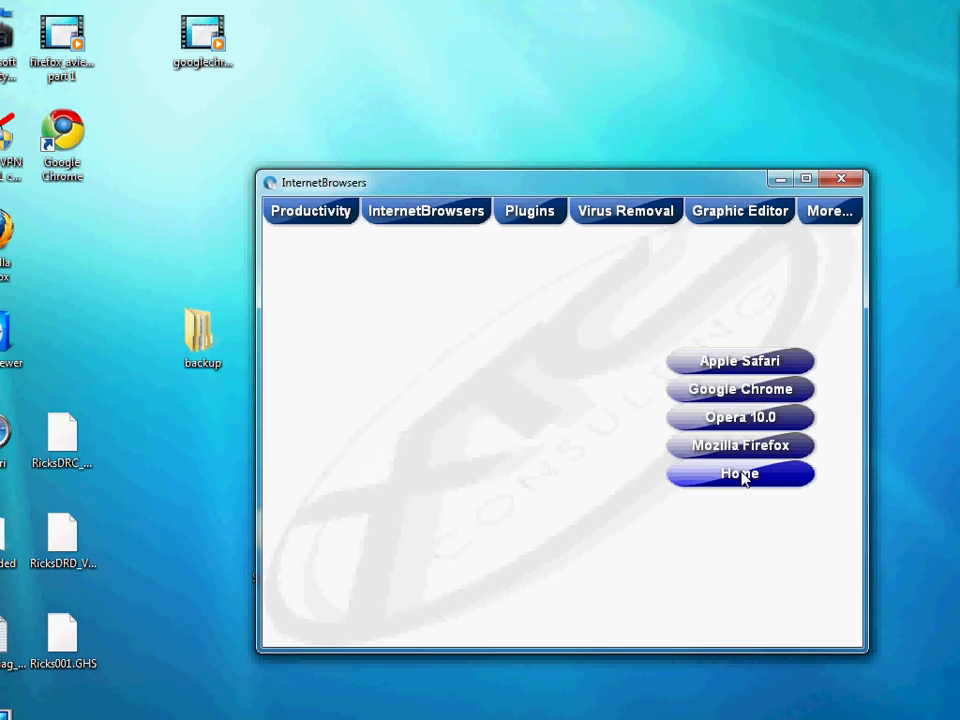
Launch the Opera 10.62 InstallShield Wizard from the launcher's Opera 10.0 button
mouse_move(754, 420)
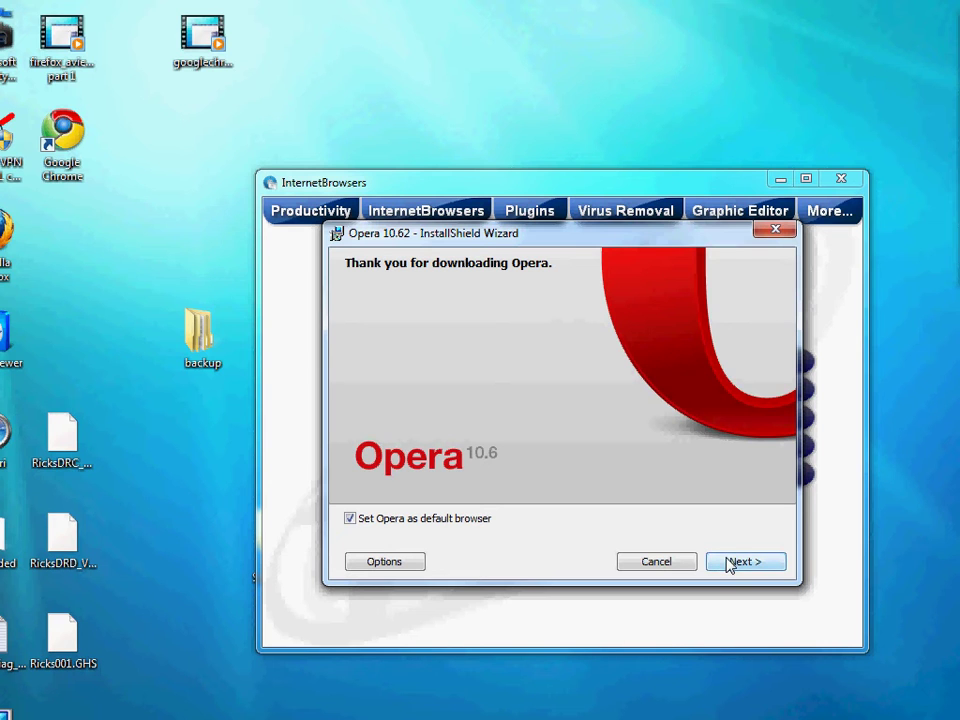
Install Opera 10.62 with 'Set Opera as default browser' unchecked, declining the default-browser prompt
click(350, 519)
click(742, 564)
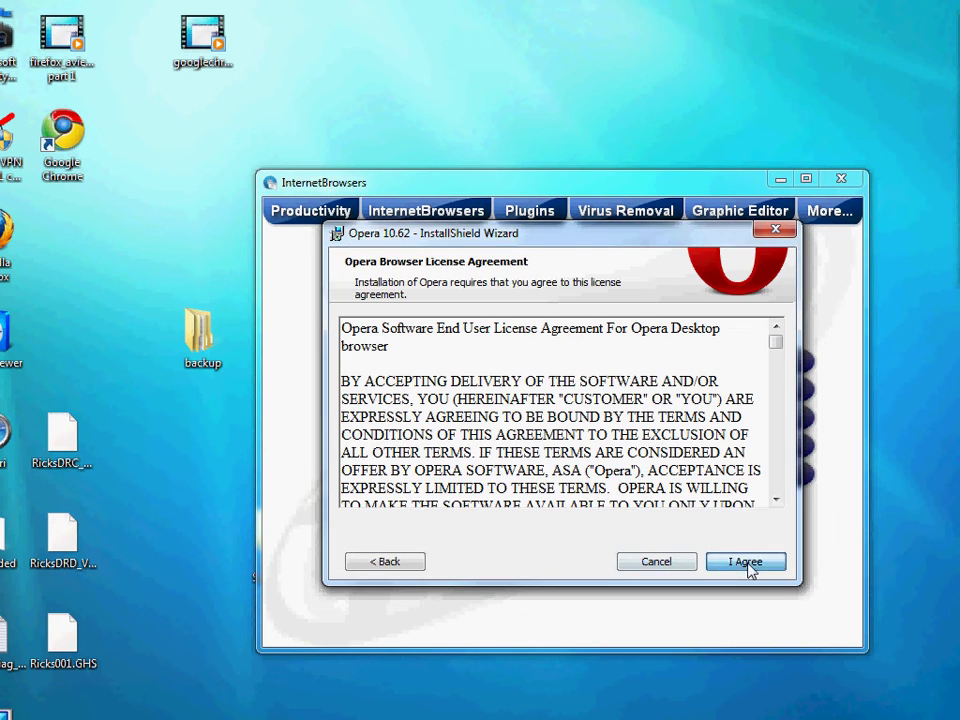
click(748, 563)
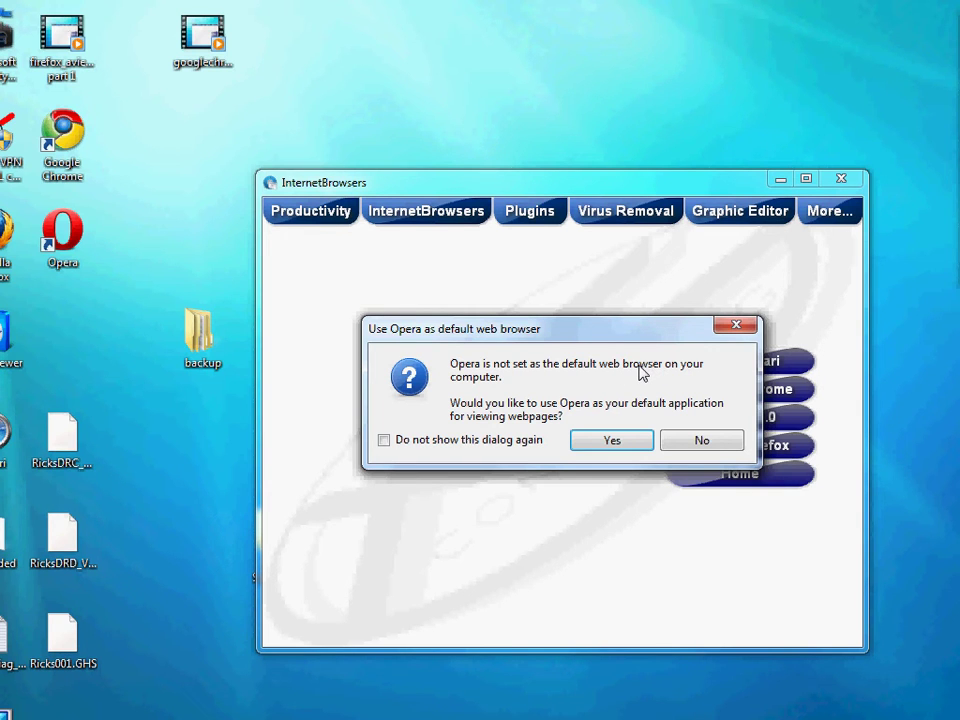
click(702, 442)
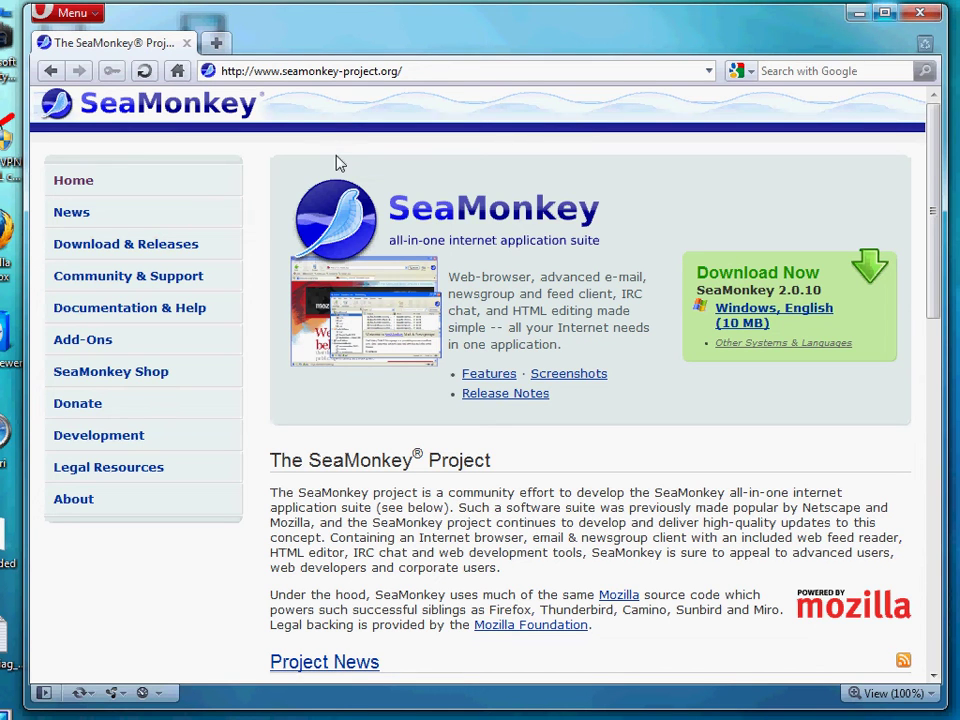
click(144, 70)
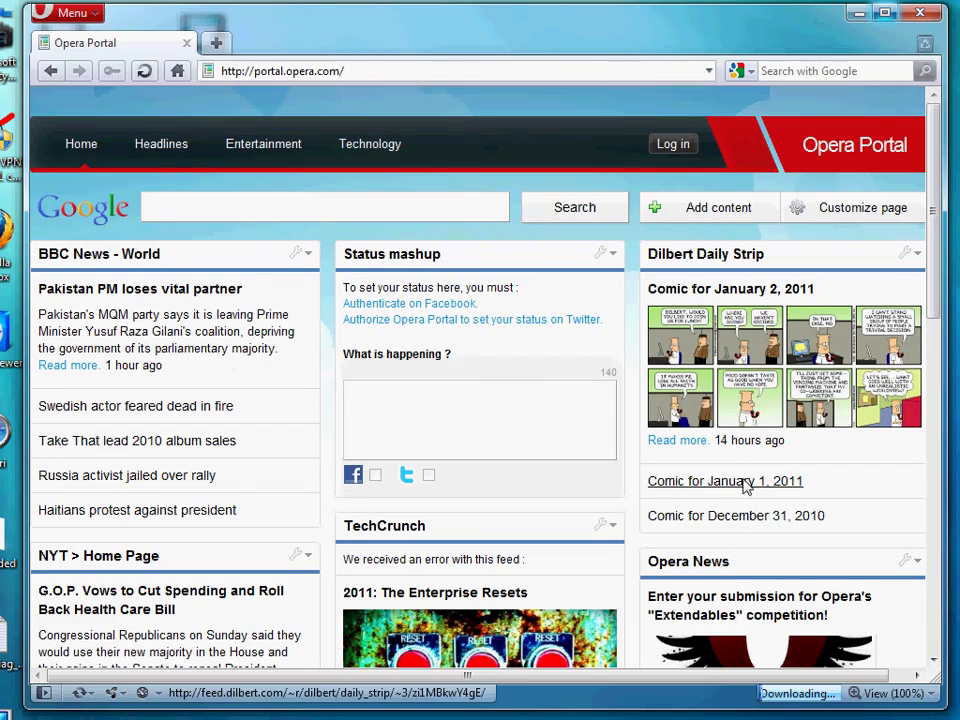
mouse_move(930, 262)
mouse_down()
mouse_move(928, 461)
mouse_move(926, 267)
mouse_up()
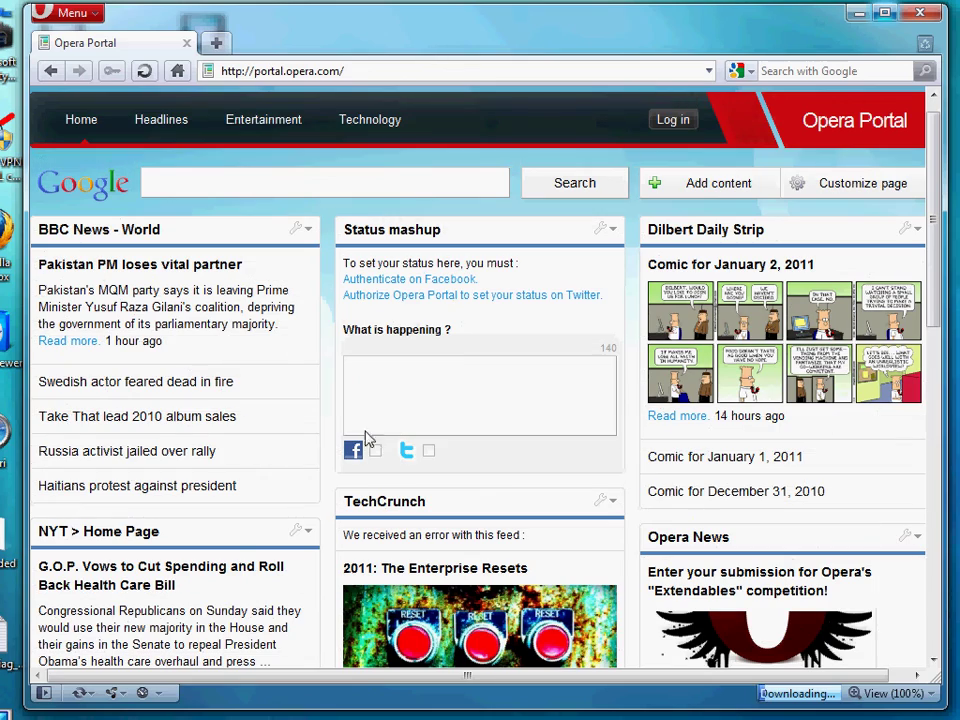
scroll(460, 444, down, 5)
scroll(459, 442, up, 5)
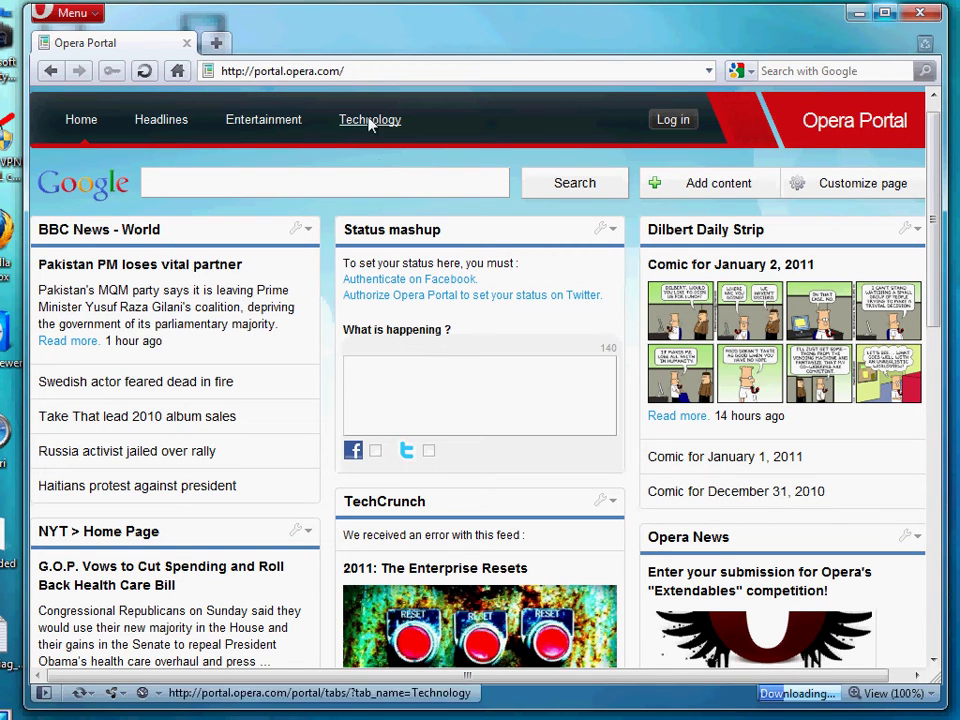
click(50, 71)
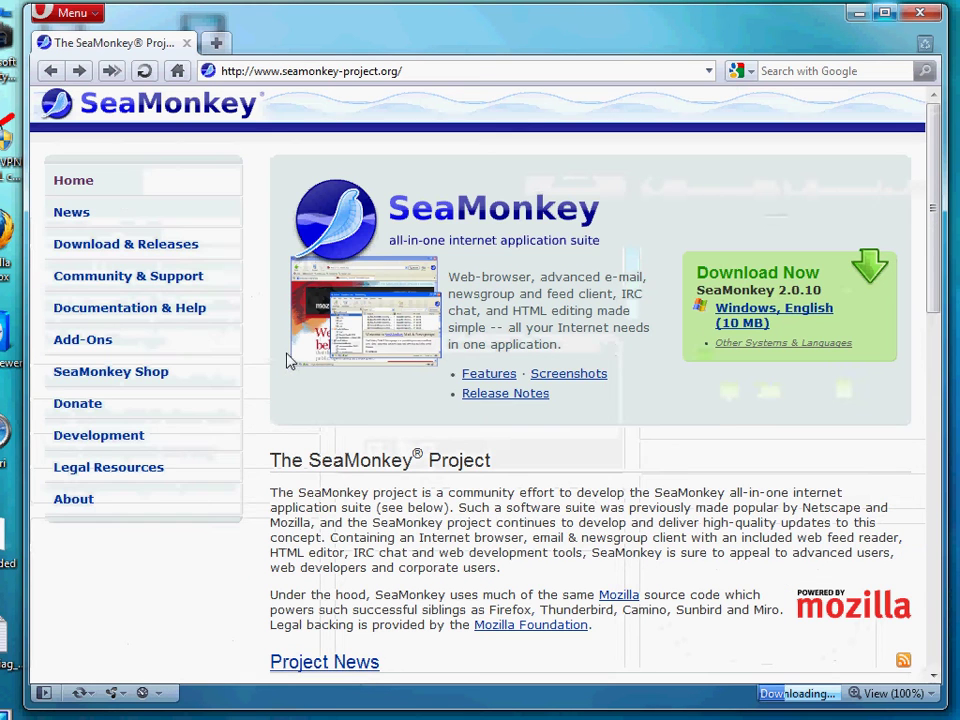
Download the SeaMonkey 2.0.10 Windows English installer, saving it into My Documents
click(762, 318)
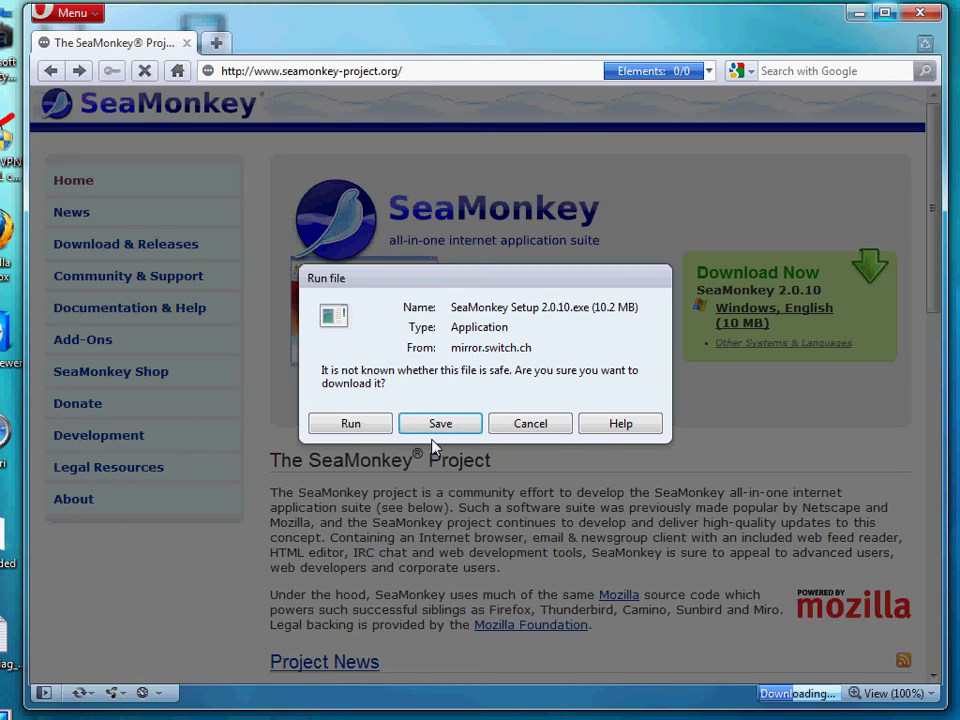
click(442, 426)
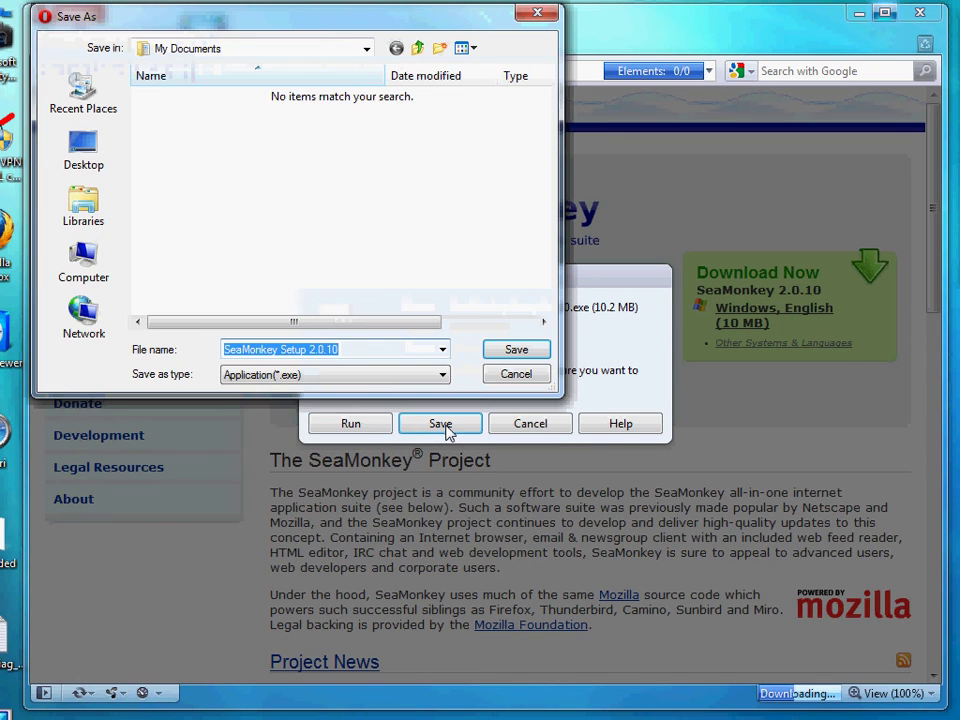
click(503, 353)
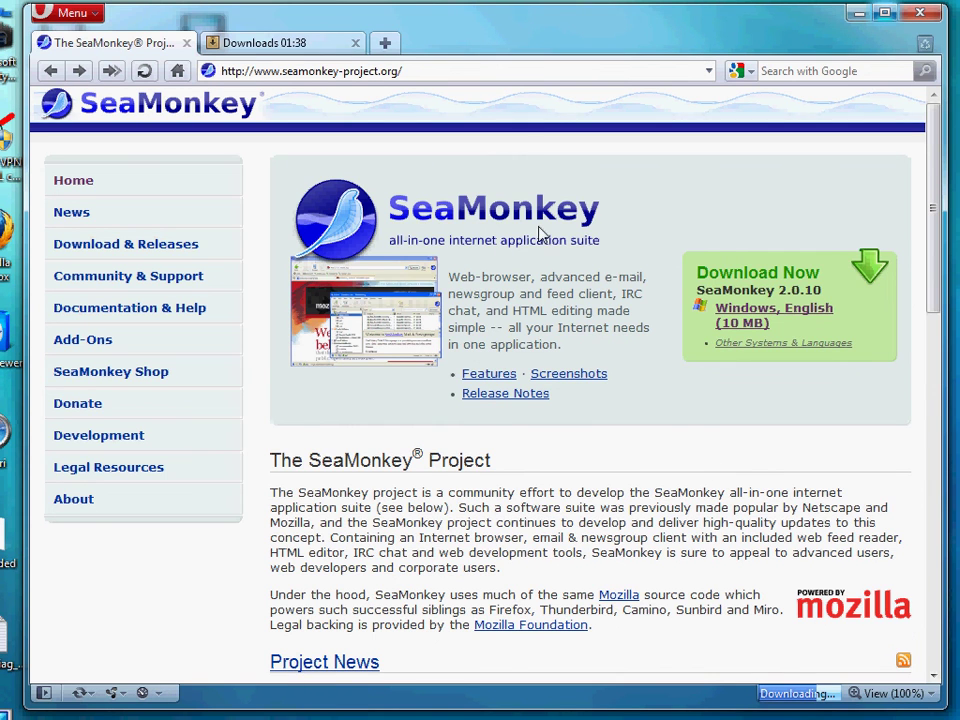
Go to the SeaMonkey add-ons site and search for 'fireftp'
click(100, 342)
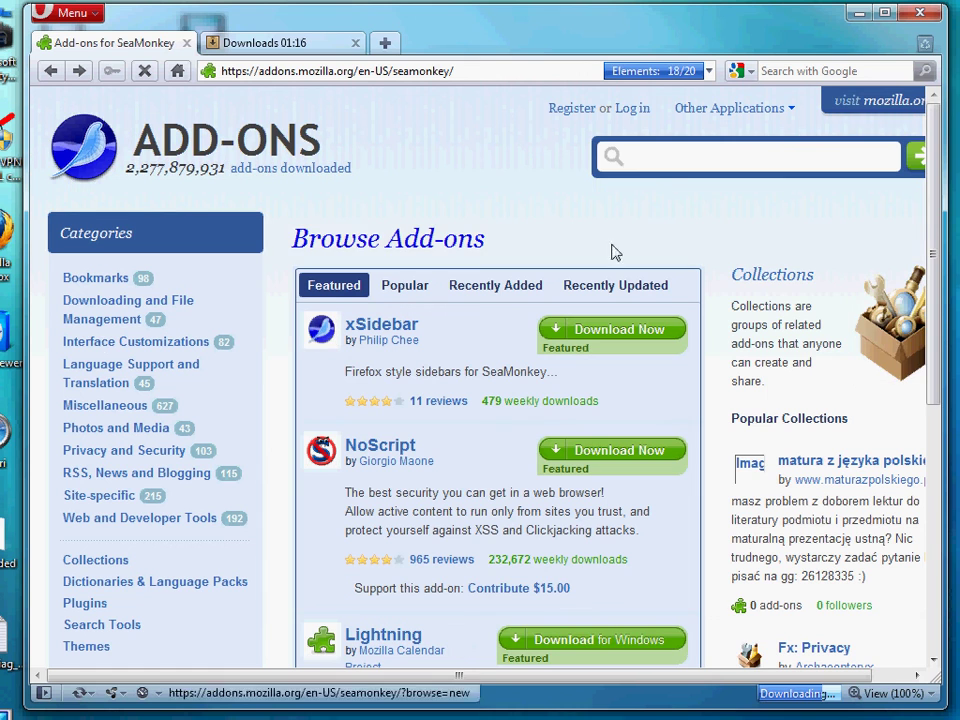
click(655, 172)
text(fireftp)
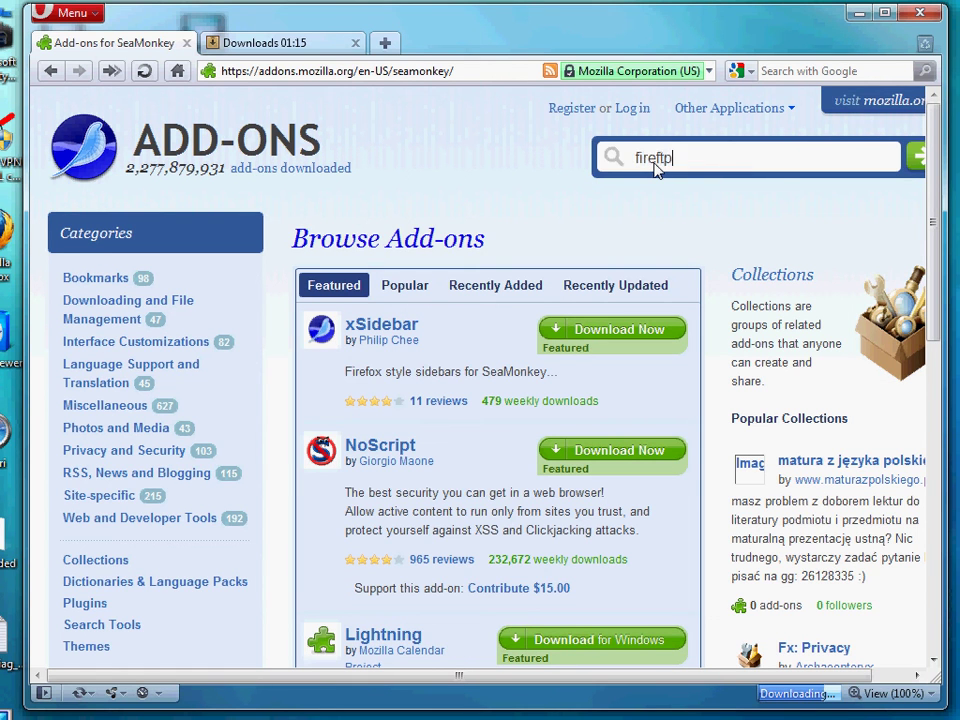
key(Return)
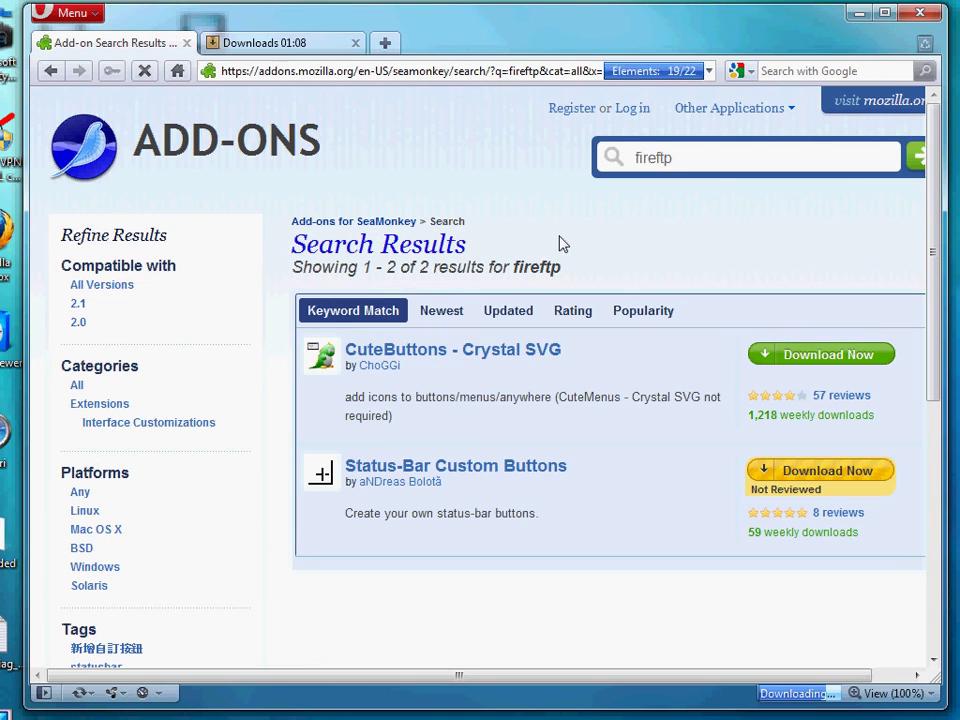
Search the add-ons for 'ftp' instead and scroll through the 14 results
double_click(678, 162)
text(ftp)
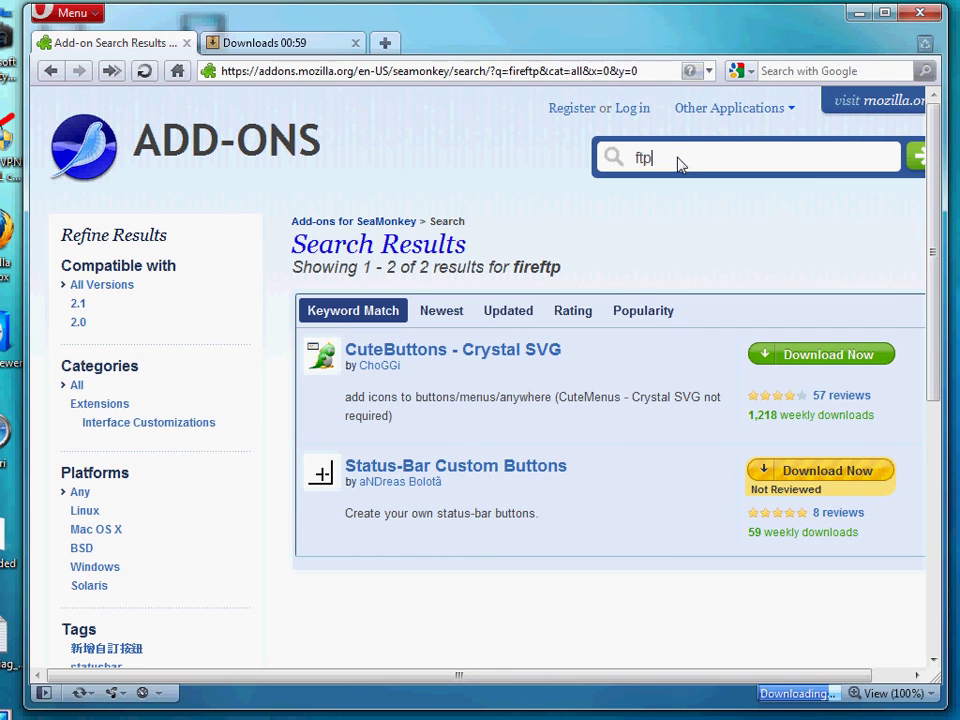
key(Return)
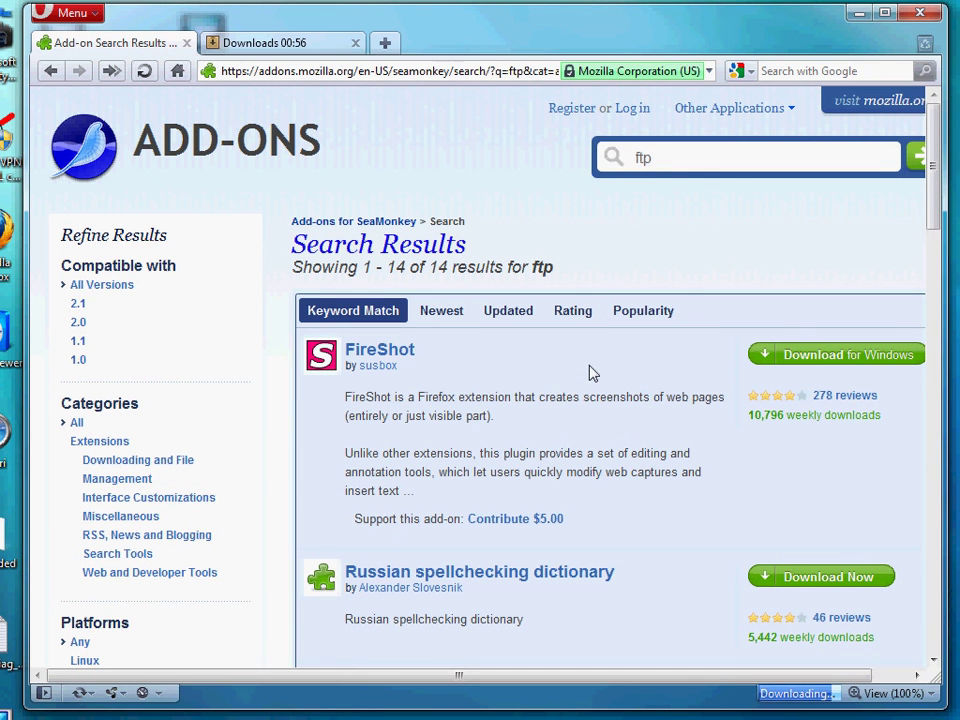
scroll(590, 373, down, 1)
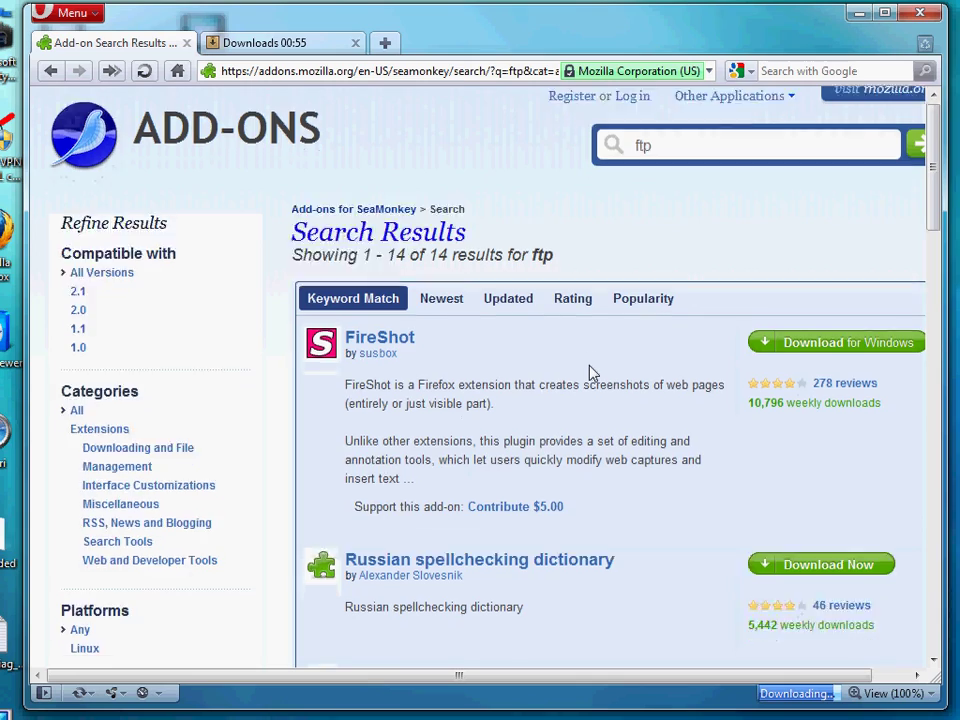
scroll(590, 373, down, 3)
scroll(590, 373, down, 2)
scroll(590, 373, down, 6)
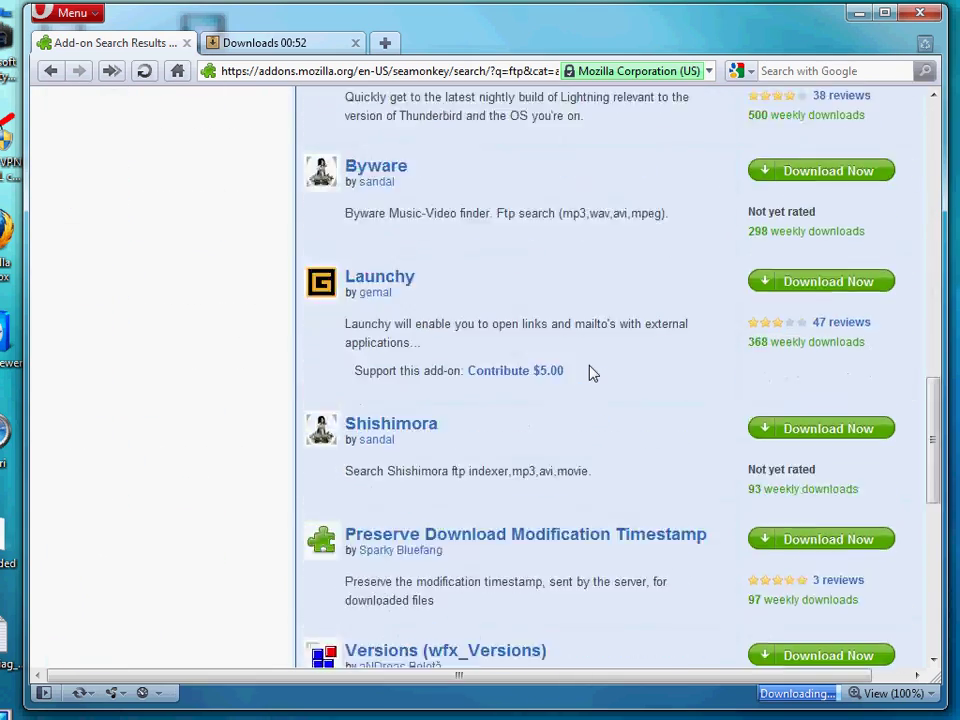
scroll(590, 373, down, 8)
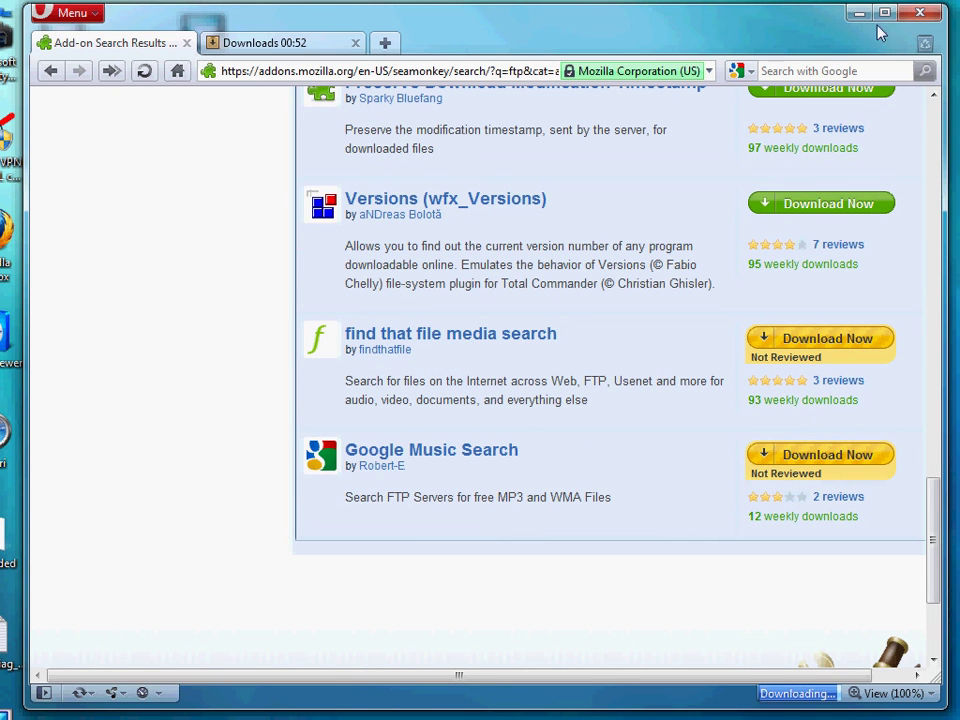
Keep Opera open for the running download, minimize it, and move the InternetBrowsers window up-left
click(919, 12)
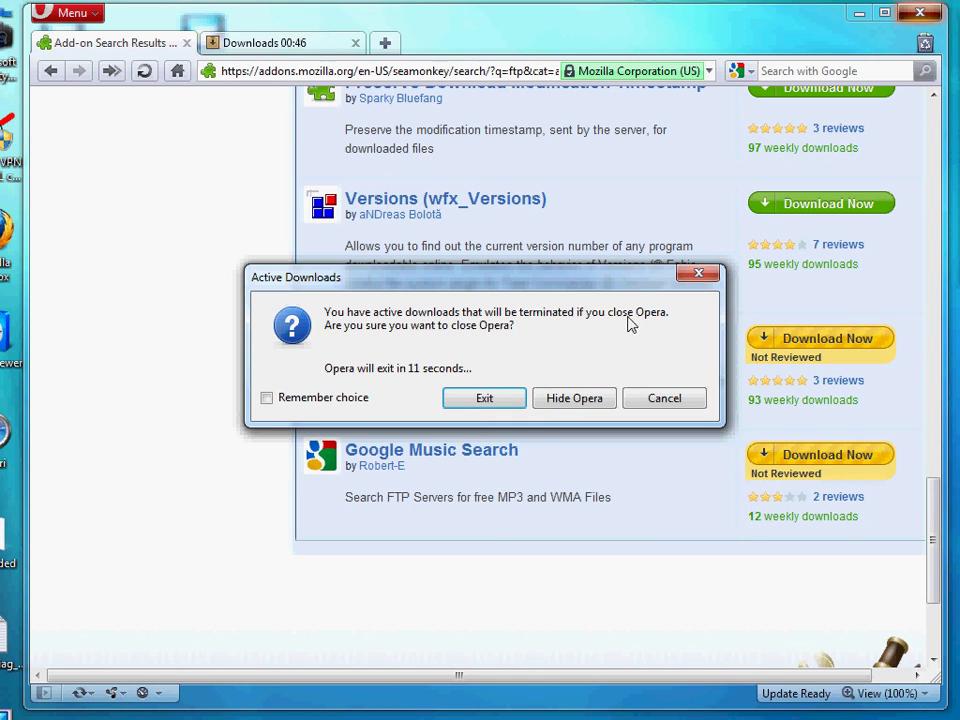
click(688, 399)
click(272, 45)
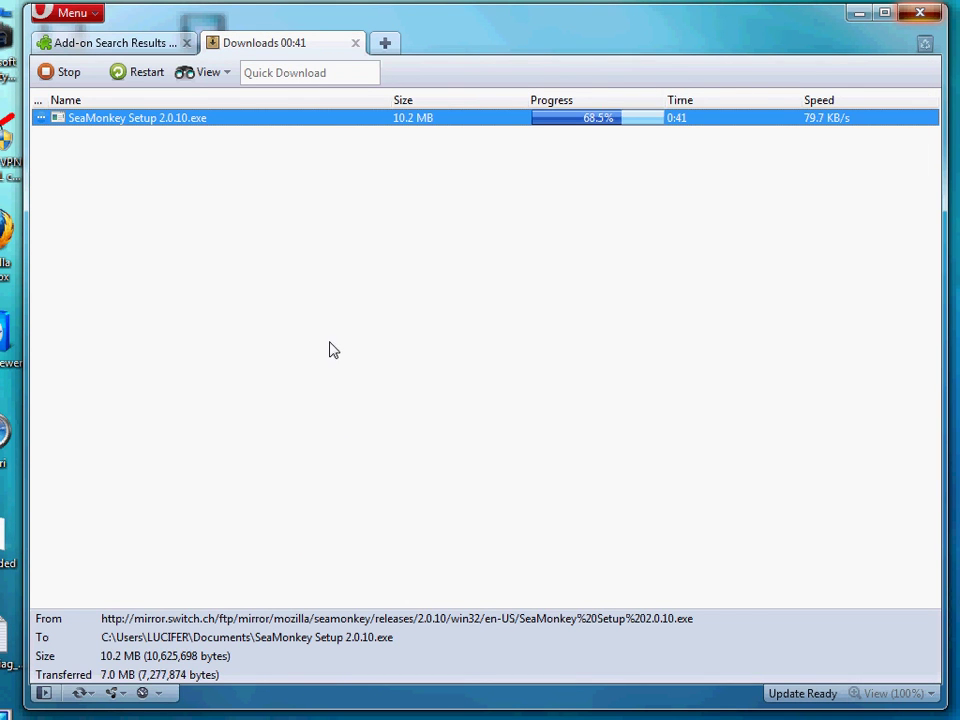
click(859, 13)
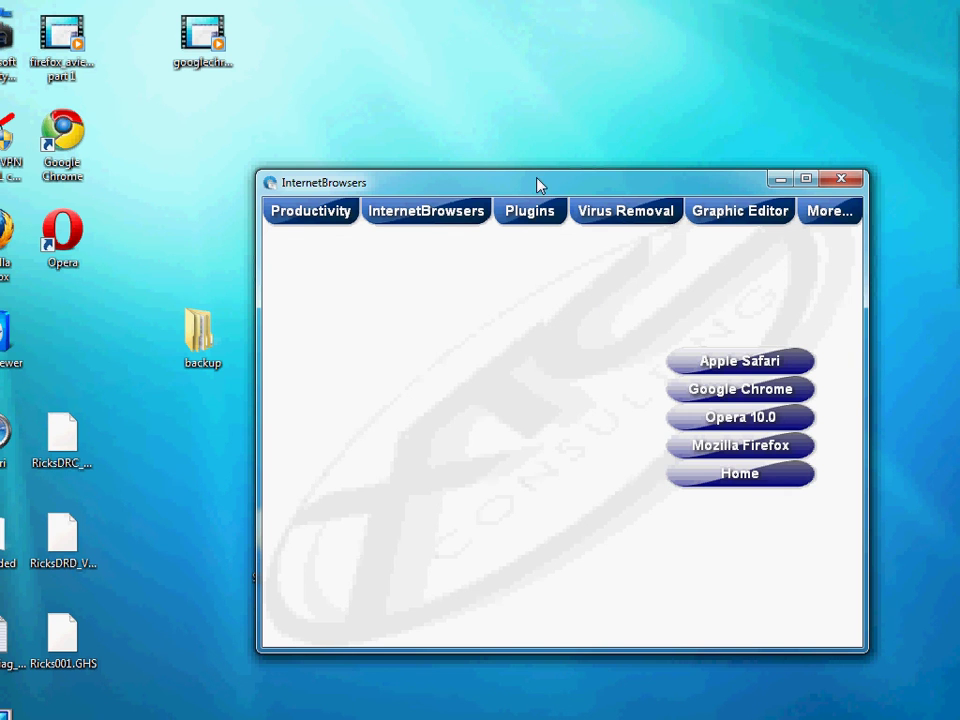
drag(540, 184, 474, 108)
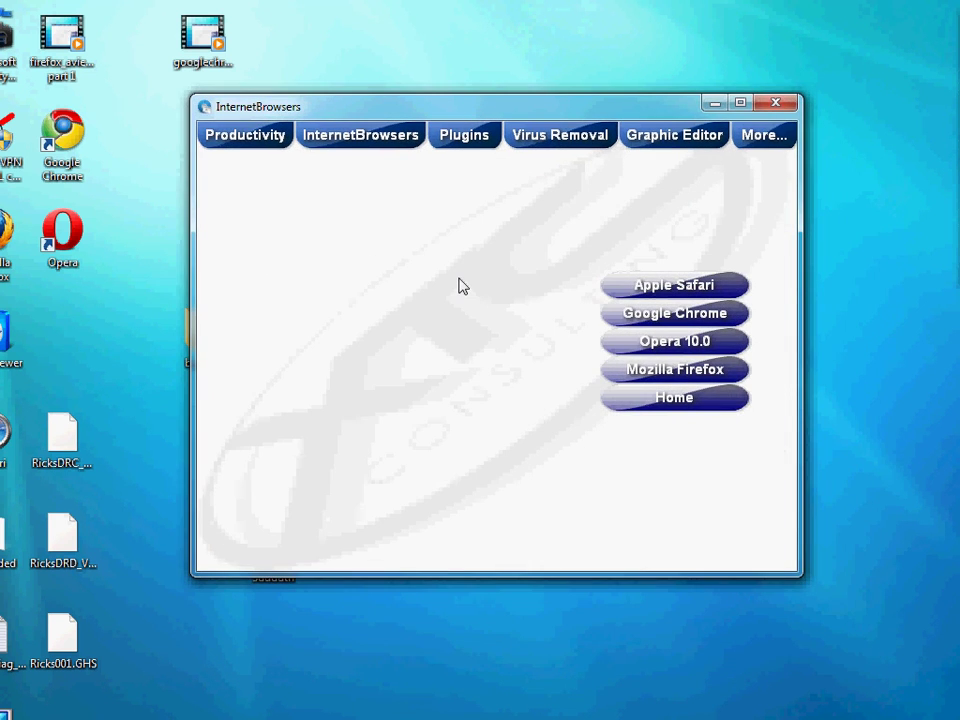